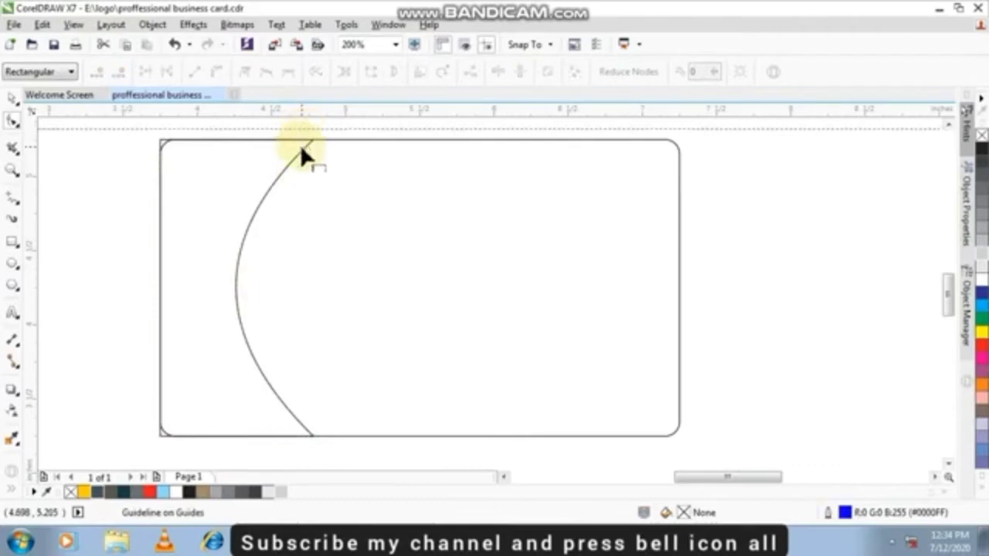
Step: Move the upper and lower right end nodes of the curved shape toward the card's centre, widening the shape to about 1.13 in
left_click(300, 145)
left_click(302, 133)
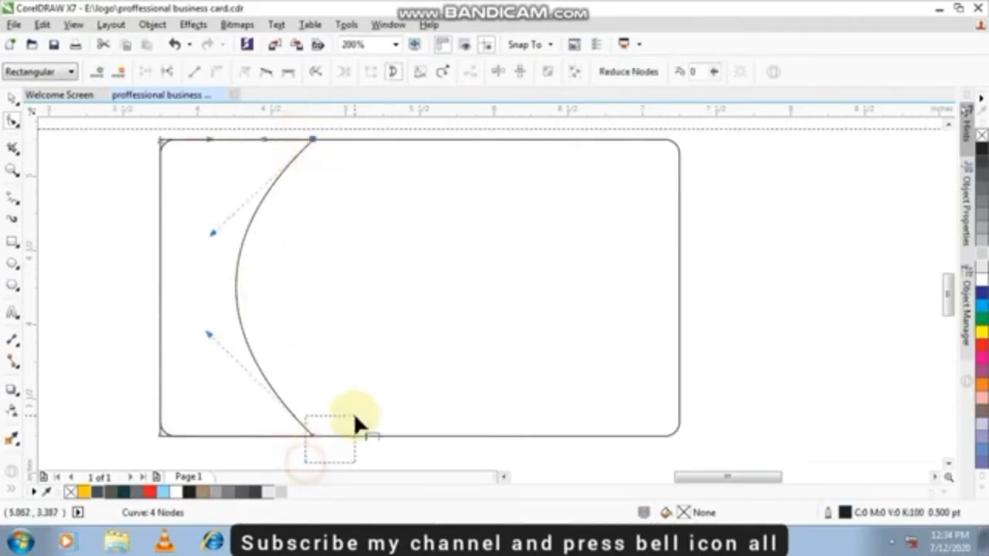
left_click_drag(314, 437, 326, 434)
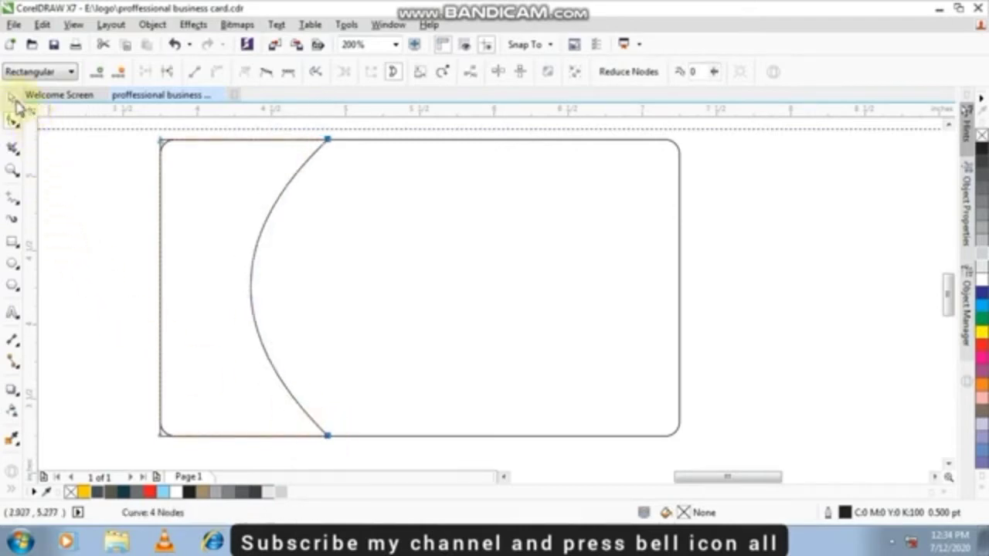
left_click(12, 101)
scroll(157, 223, "down", 1)
left_click(128, 259)
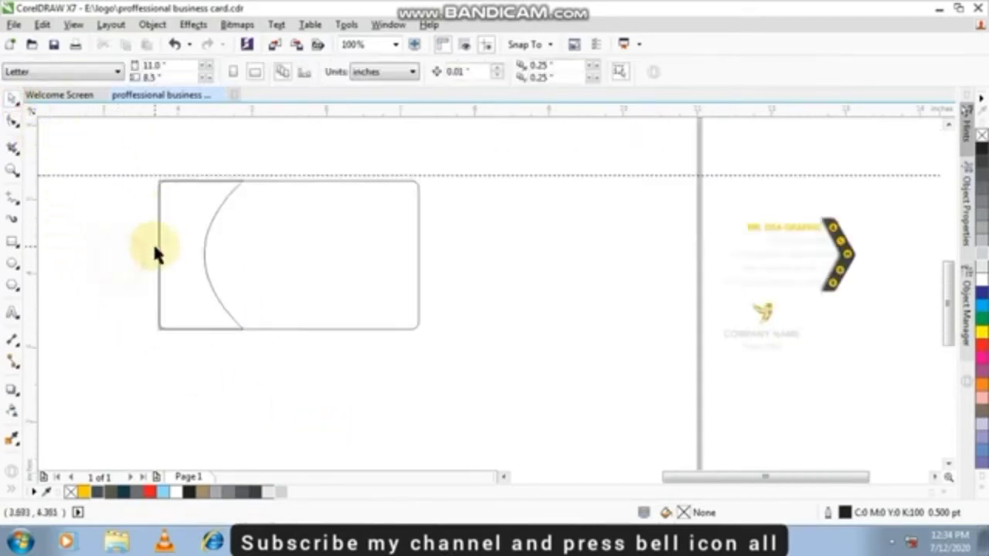
Step: Fill the curved shape along the card's left edge with golden yellow
scroll(180, 197, "up", 1)
scroll(180, 198, "down", 1)
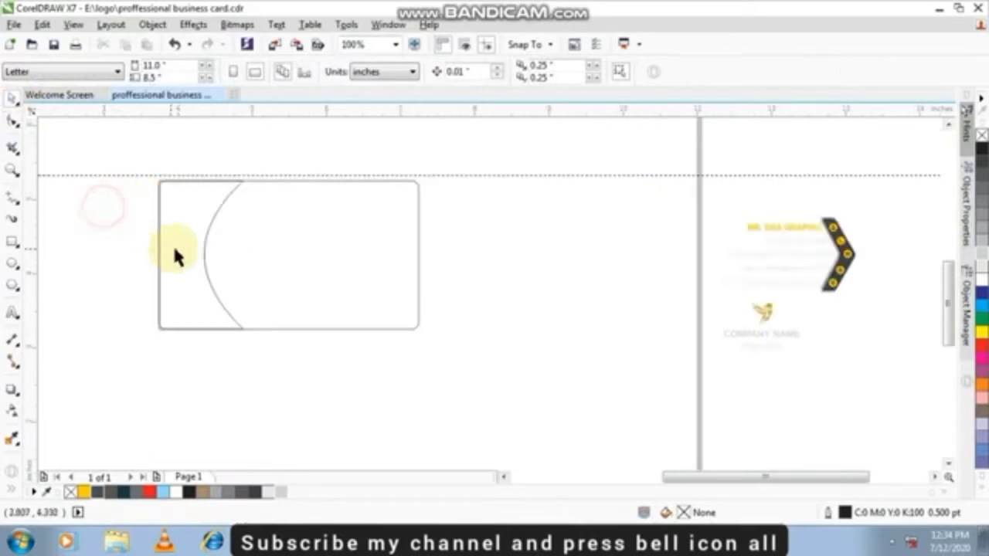
scroll(186, 254, "up", 1)
left_click(193, 257)
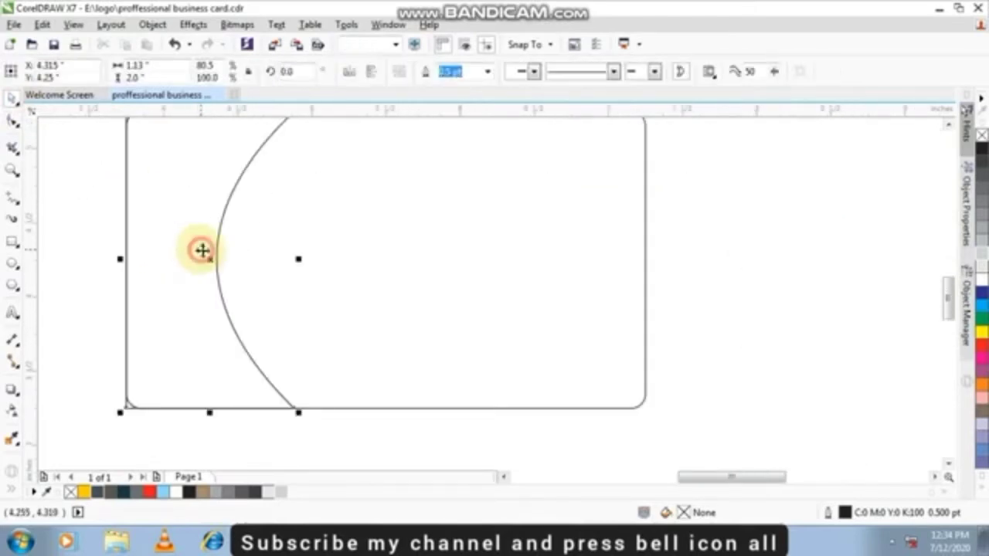
left_click(83, 492)
left_click(386, 452)
Step: Fill the card's rounded rectangle with the dark teal blue C92 M69 Y51 K45
scroll(308, 394, "down", 1)
scroll(331, 292, "up", 1)
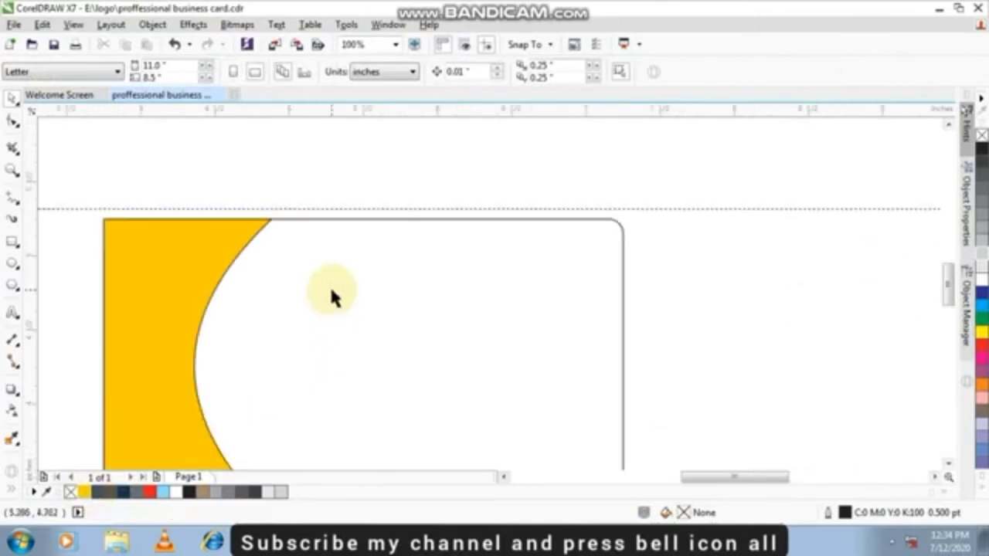
scroll(330, 292, "down", 1)
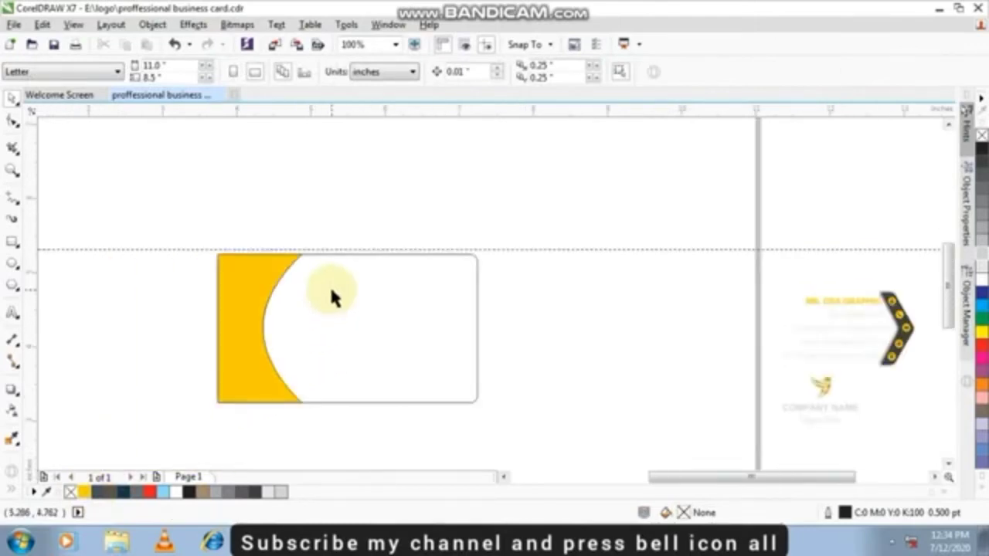
scroll(331, 295, "up", 1)
left_click(306, 296)
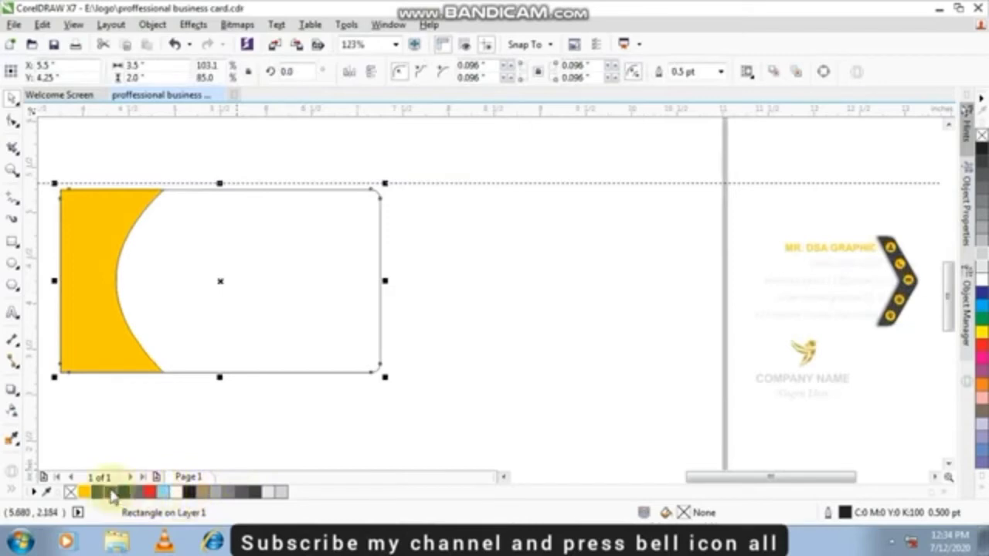
left_click(127, 494)
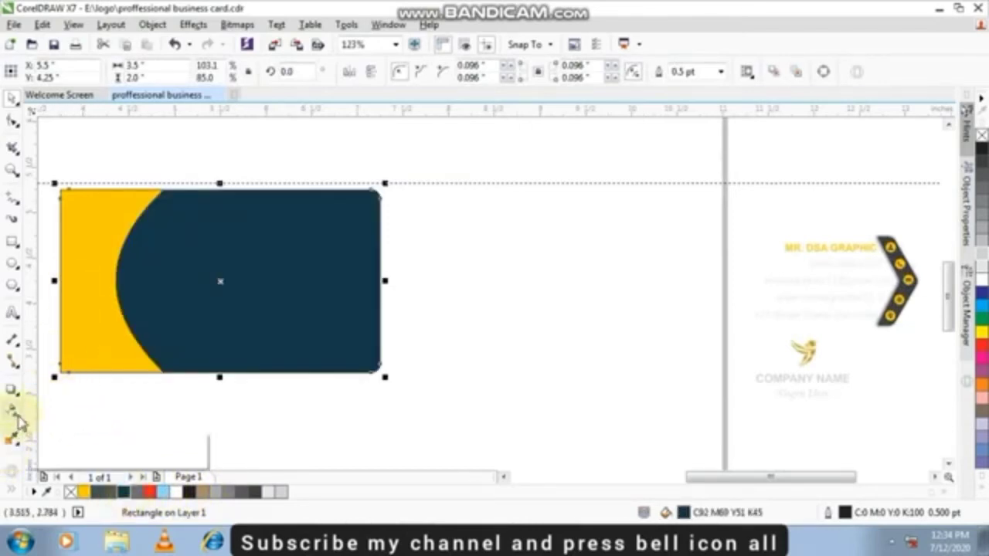
left_click(16, 444)
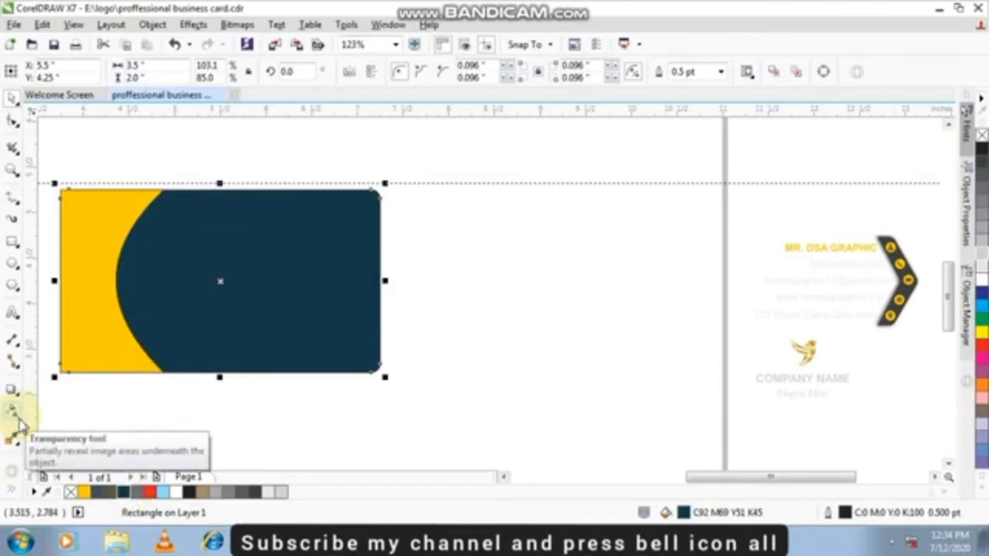
left_click(121, 420)
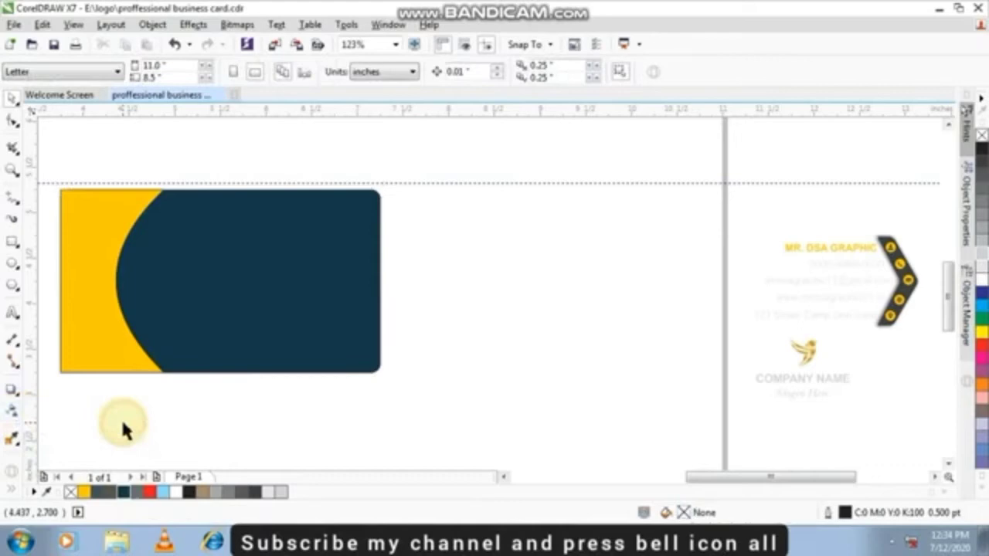
Step: Apply a horizontal linear fountain fill to the card rectangle, from its right edge to the yellow curve, ending in dark slate grey
left_click(240, 358)
key("g")
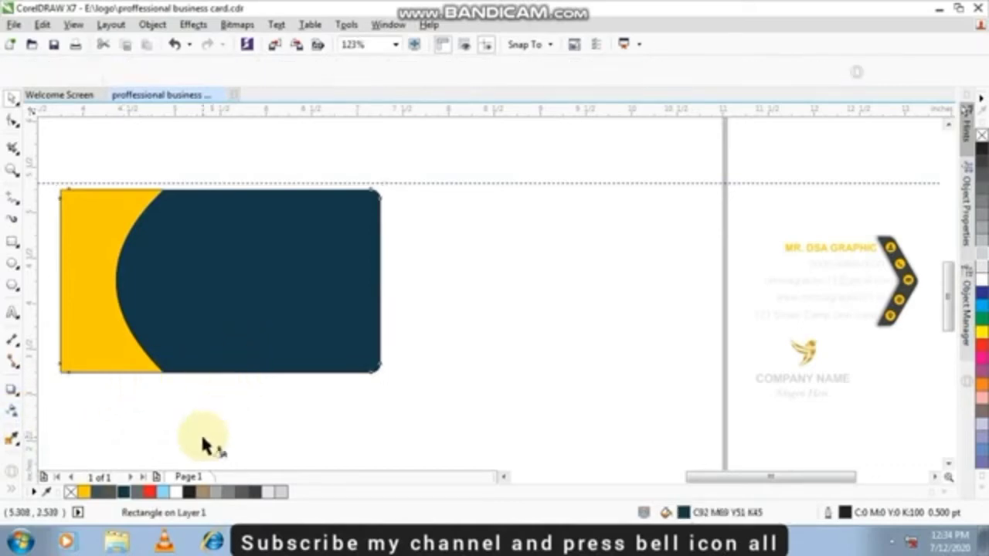
left_click_drag(377, 284, 118, 283)
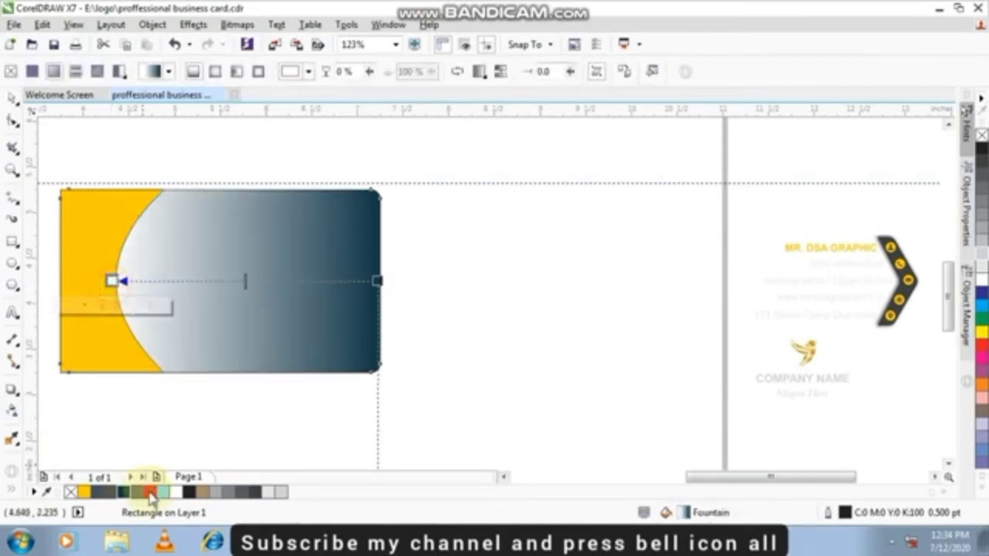
left_click(102, 493)
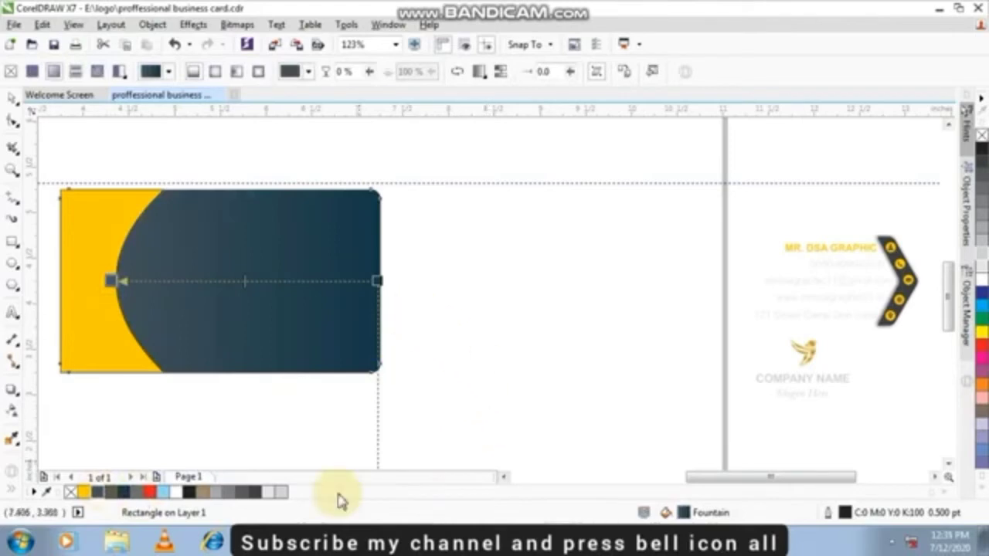
left_click(165, 492)
key("ctrl+z")
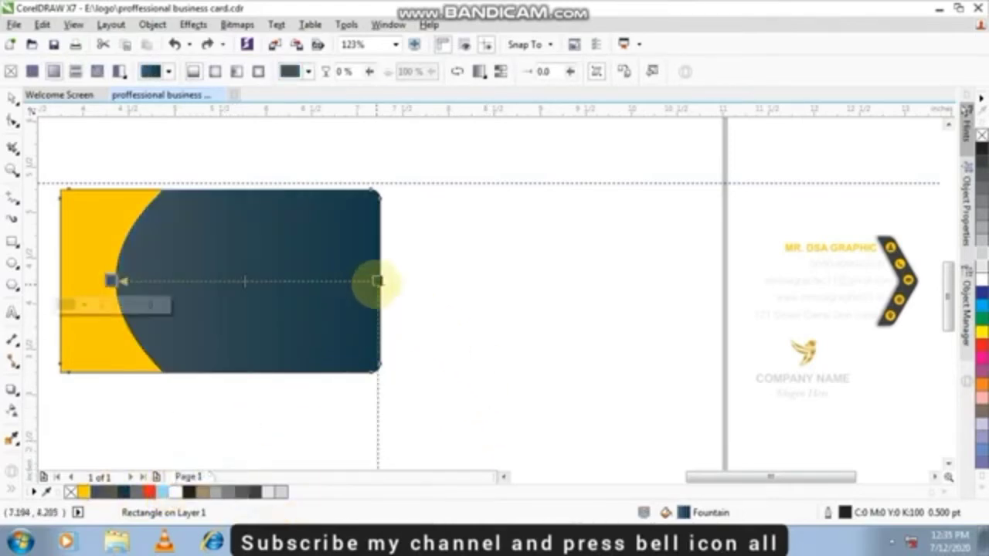
left_click_drag(377, 281, 116, 338)
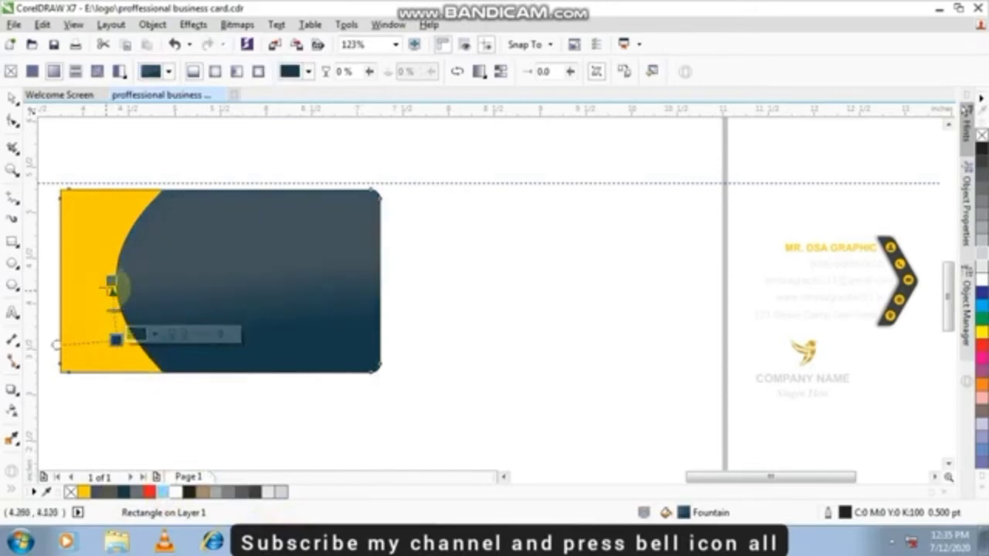
key("ctrl+z")
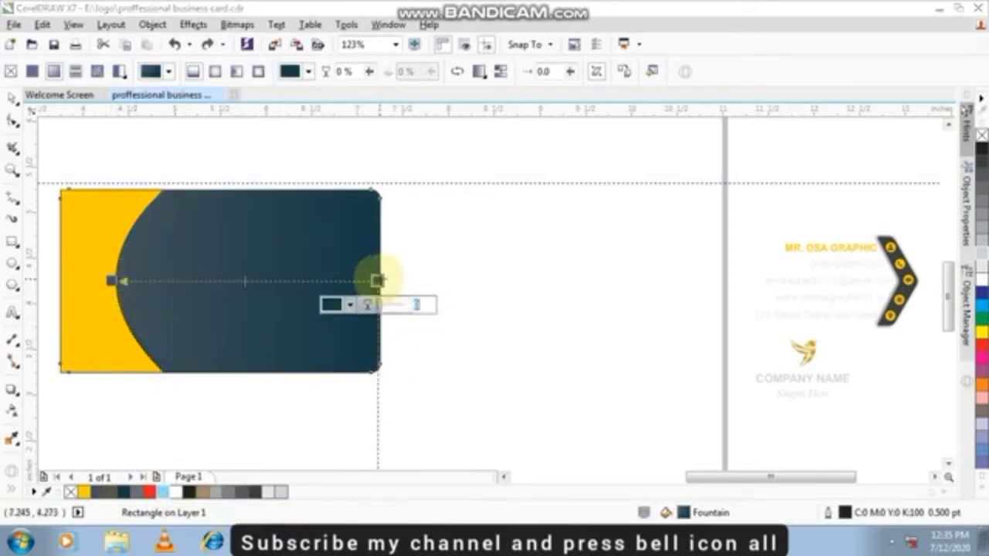
Step: Colour the gradient's left end light blue and extend that end horizontally beyond the card's left edge
left_click(109, 281)
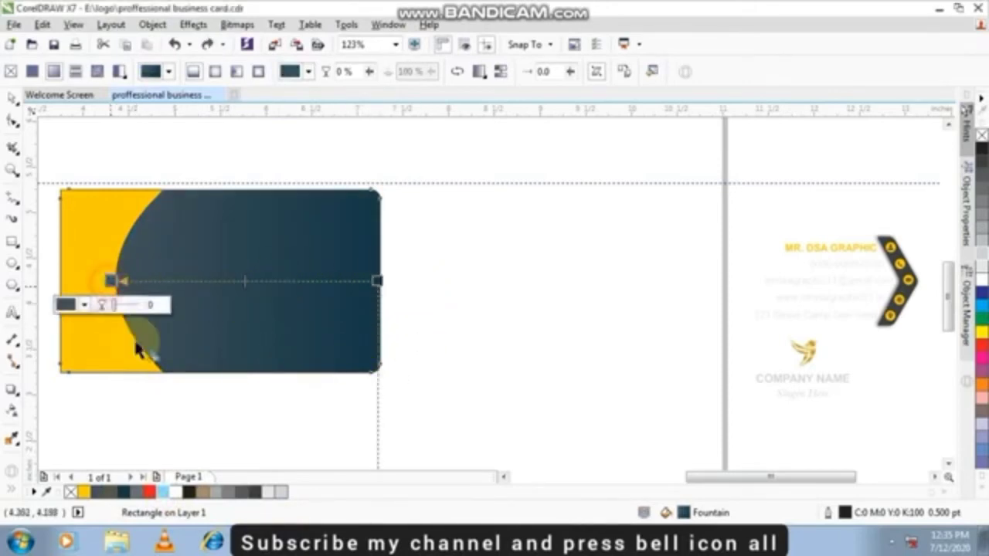
left_click(161, 493)
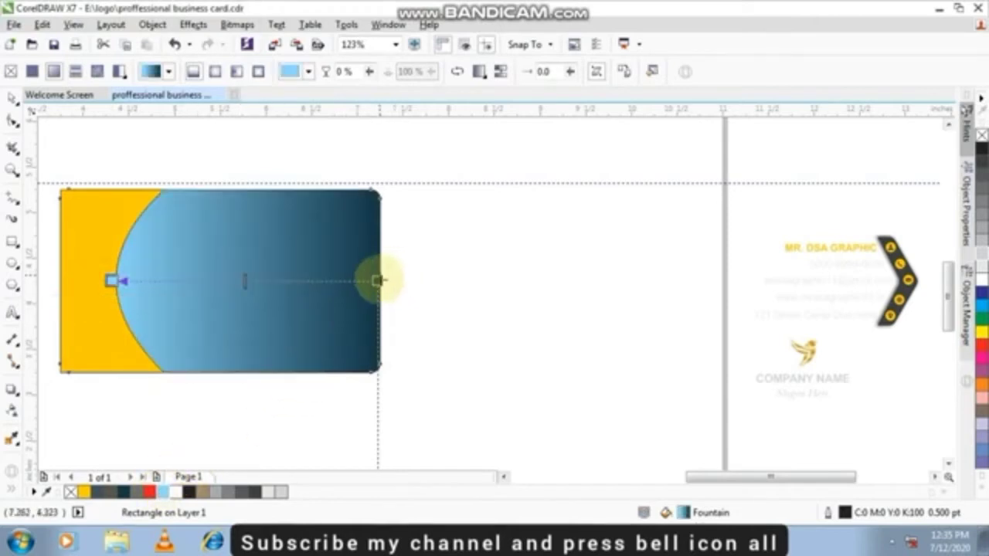
left_click(377, 280)
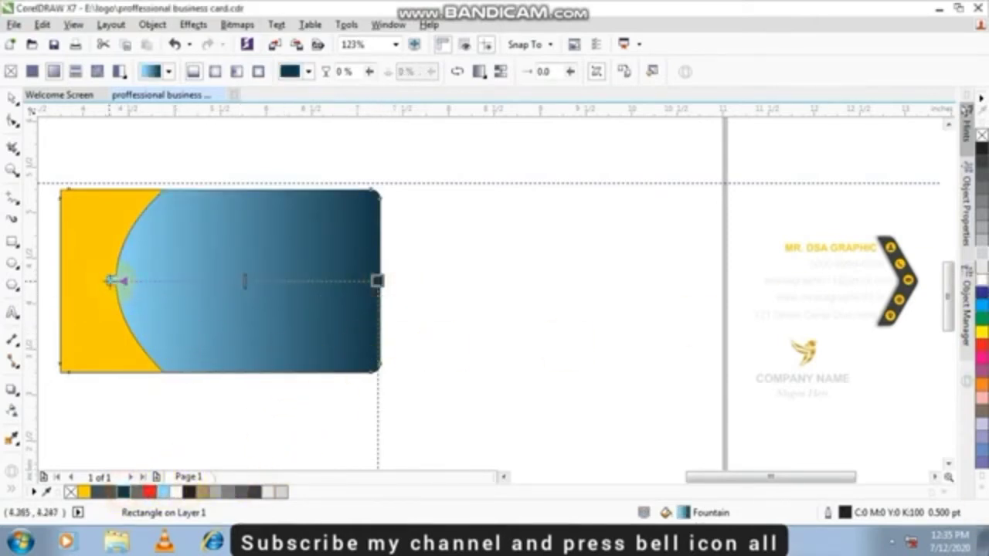
left_click_drag(114, 281, 11, 282)
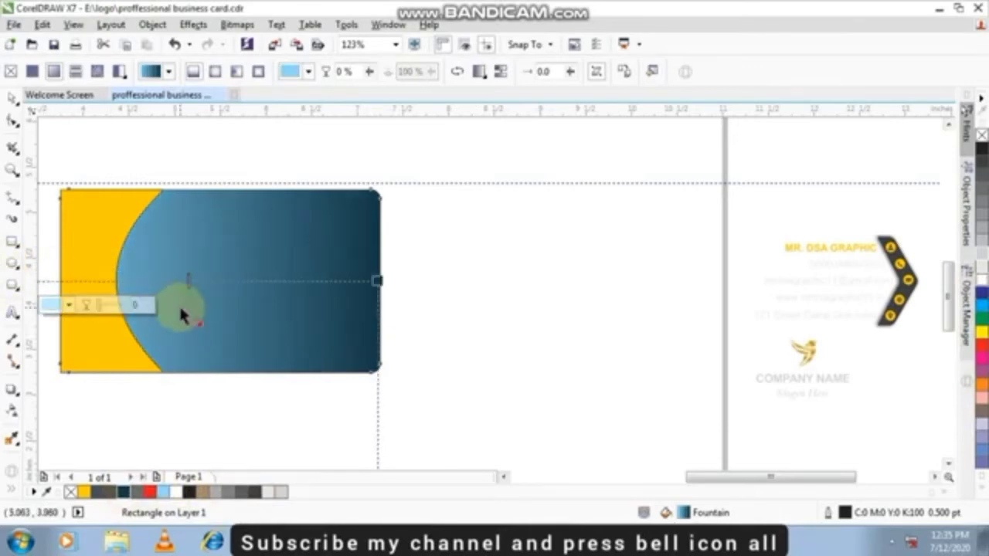
Step: Shift the gradient's midpoint left to just inside the yellow curve, so the dark tone covers more of the card
scroll(180, 315, "down", 1)
scroll(93, 283, "up", 1)
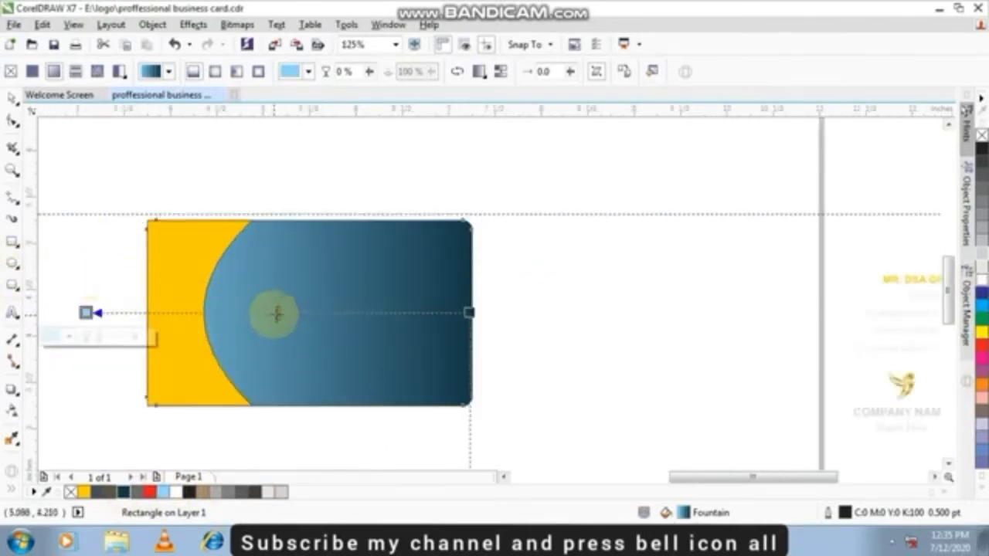
left_click_drag(276, 313, 218, 313)
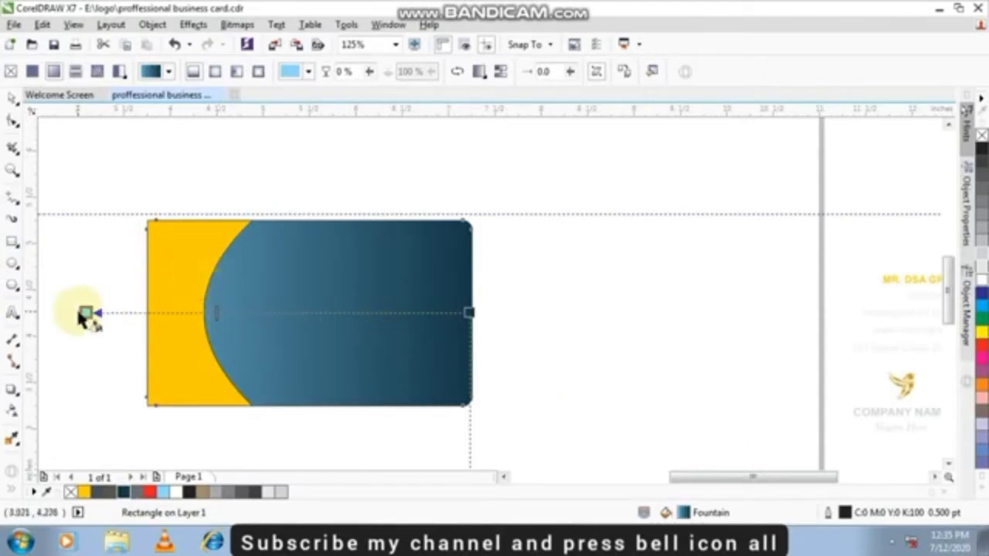
Step: Change the gradient's left end colour to the CMYK blue C100 M50 Y24 K4 and deselect the card
left_click(87, 314)
left_click(70, 340)
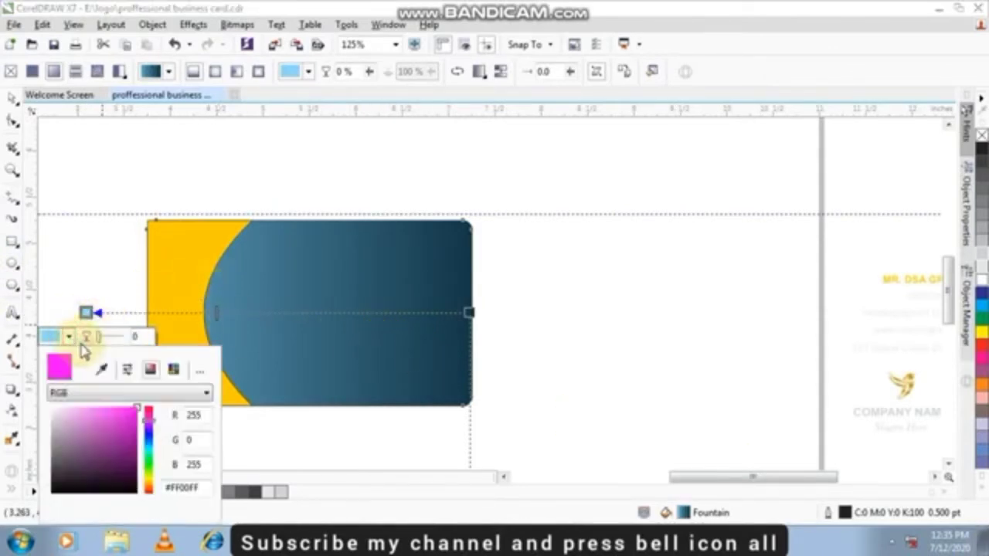
left_click(116, 393)
left_click(120, 416)
mouse_move(92, 417)
left_mouse_down()
mouse_move(119, 417)
mouse_move(136, 436)
left_mouse_up()
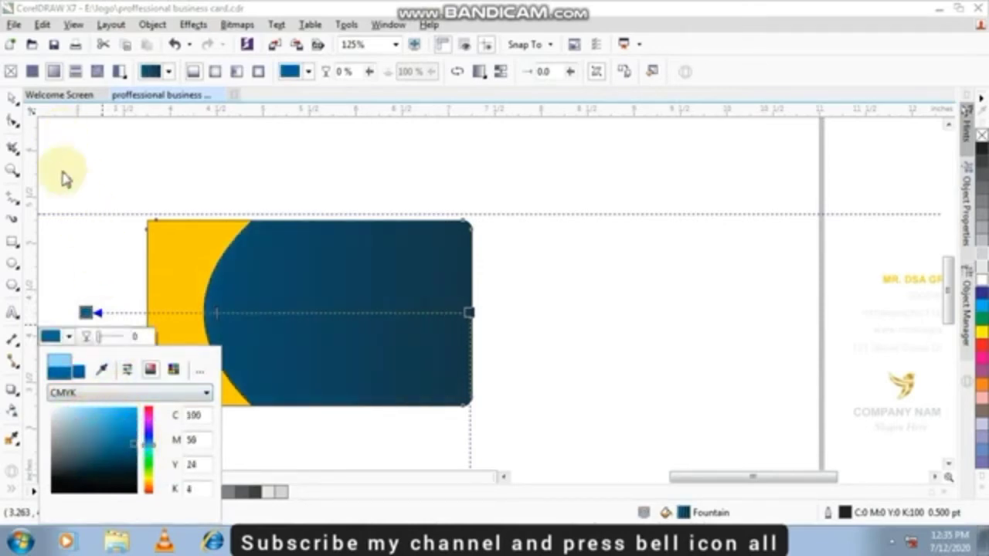
left_click(11, 100)
left_click(273, 174)
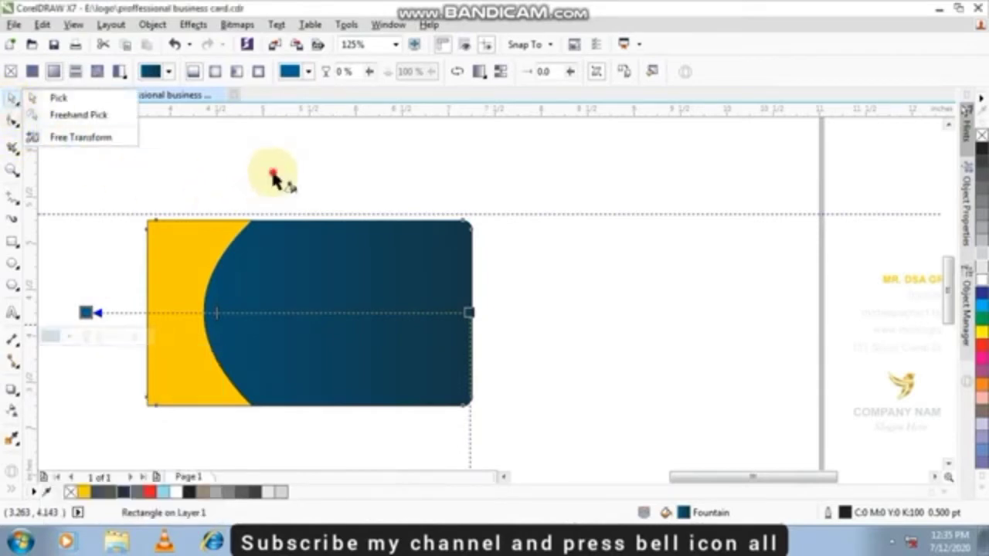
left_click(8, 97)
left_click(10, 100)
left_click(225, 193)
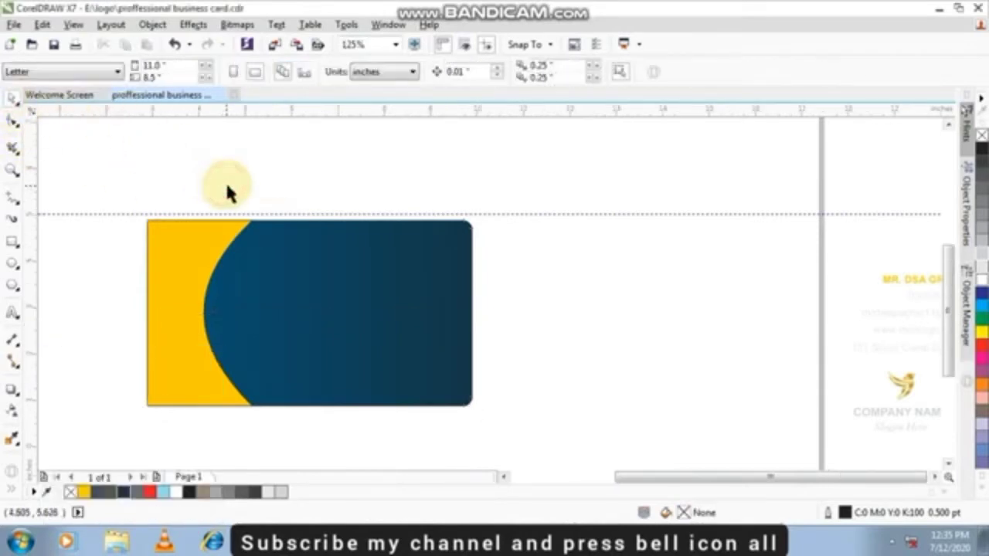
scroll(215, 232, "down", 2)
scroll(217, 235, "up", 2)
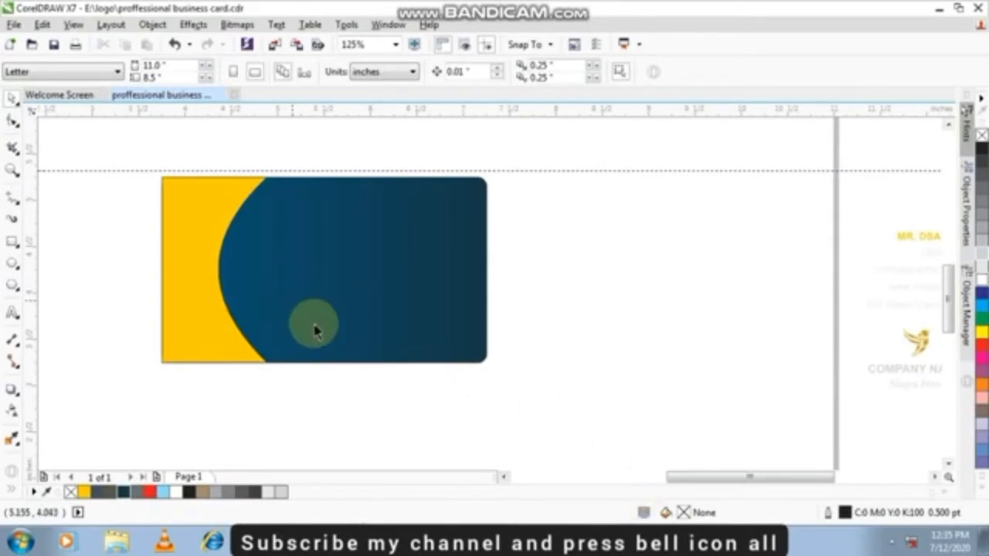
left_click(14, 245)
left_click_drag(87, 252, 101, 267)
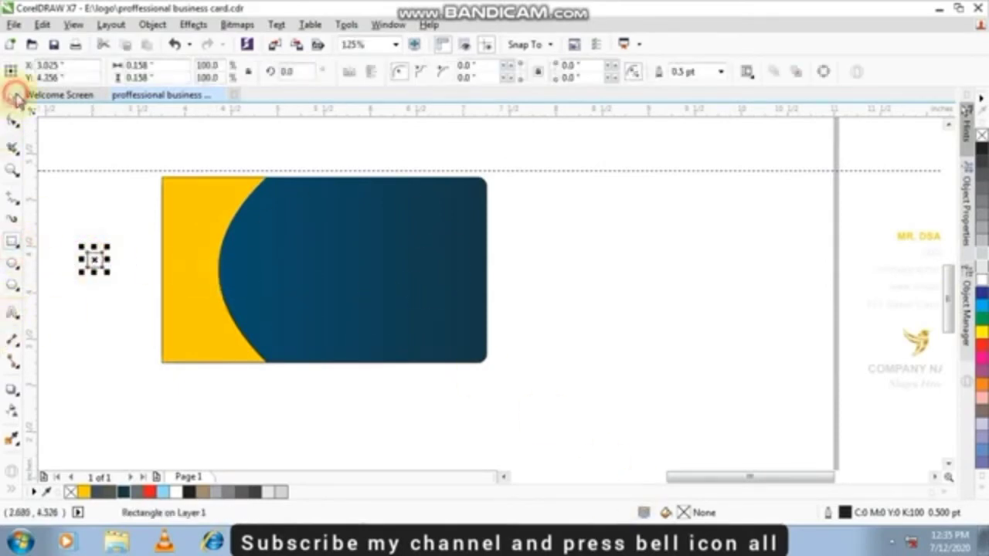
key("Delete")
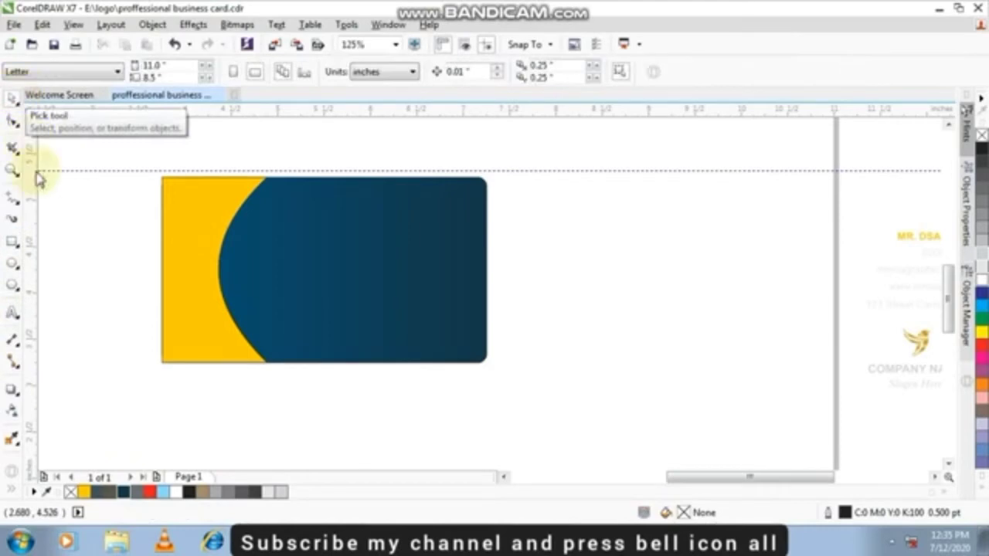
Step: Draw a polygon over the card's lower left edge and give it 6 sides, about 1.08 by 1.24 in
left_click(14, 286)
left_click_drag(71, 265, 191, 381)
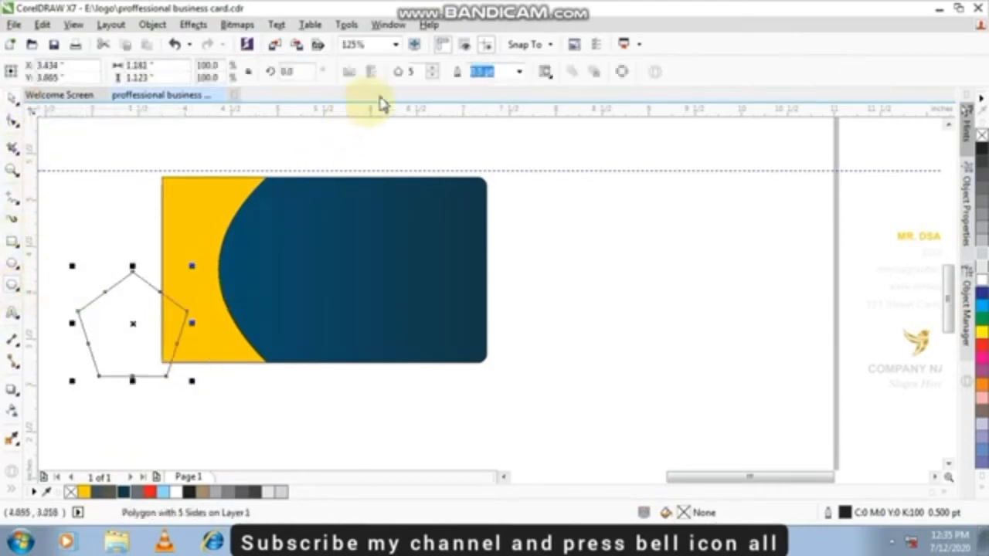
left_click(431, 68)
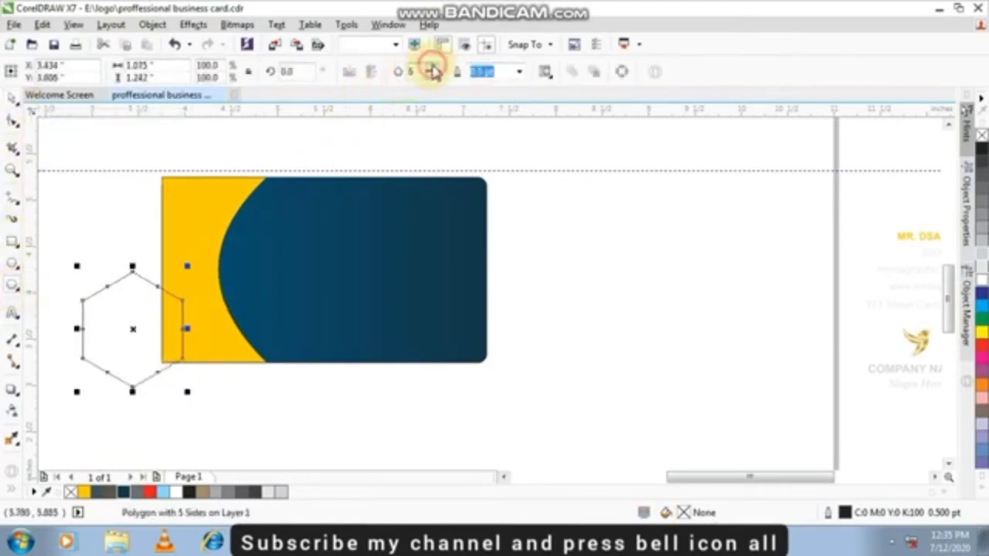
Step: Move the hexagon onto the boundary between the yellow curve and the blue area, and rotate it to 270 degrees
left_click(13, 98)
left_click_drag(128, 327, 230, 272)
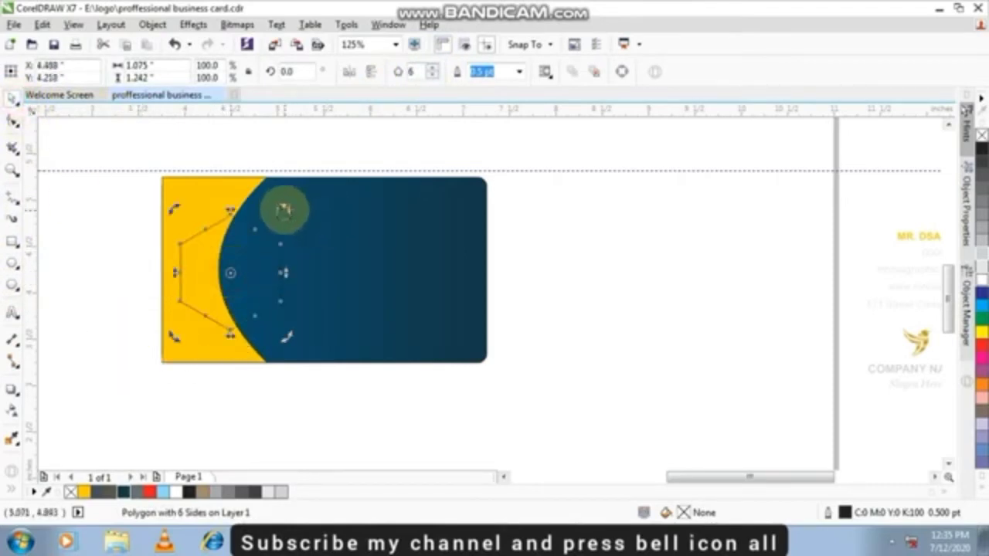
left_click_drag(283, 209, 290, 315)
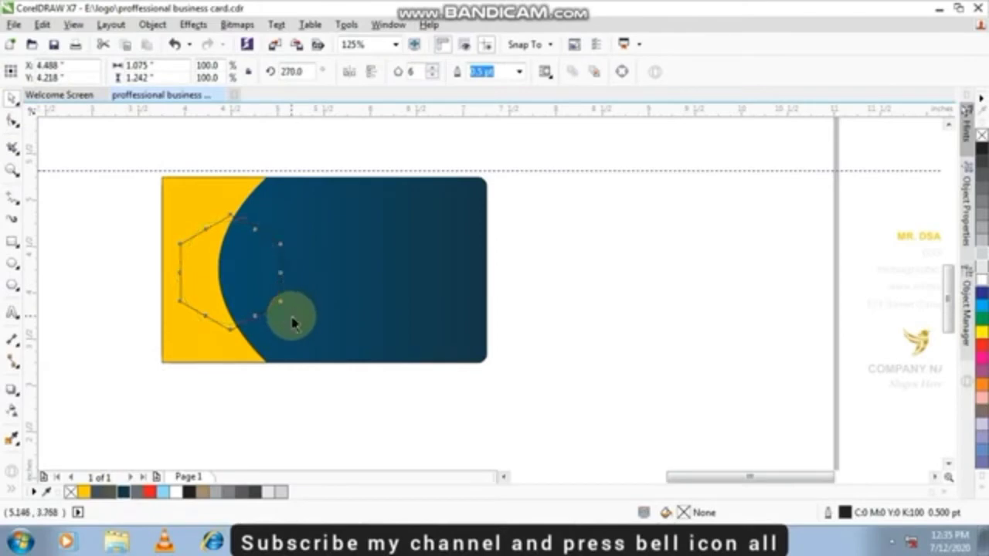
left_click(97, 239)
scroll(259, 281, "up", 3)
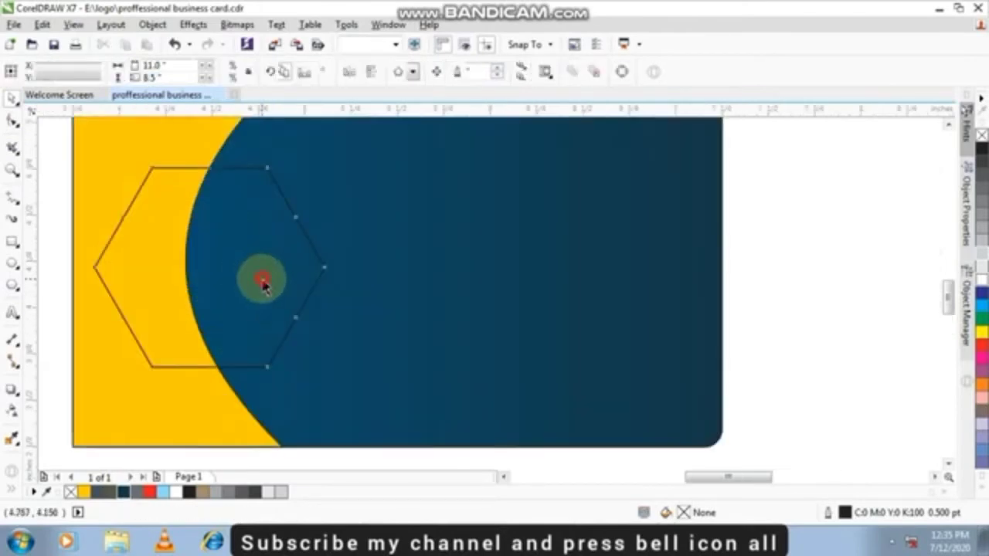
Step: Resize the hexagon to about 1.50 by 1.30 in, straddling the boundary between the yellow curve and the blue area
left_click(263, 283)
scroll(270, 291, "down", 3)
left_click_drag(301, 335, 316, 359)
left_click_drag(249, 290, 264, 287)
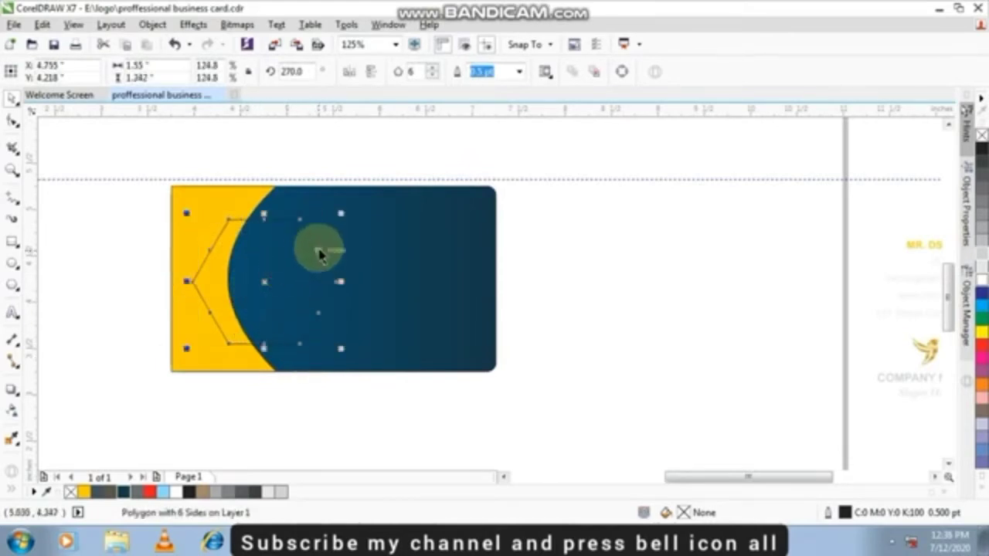
scroll(301, 278, "up", 2)
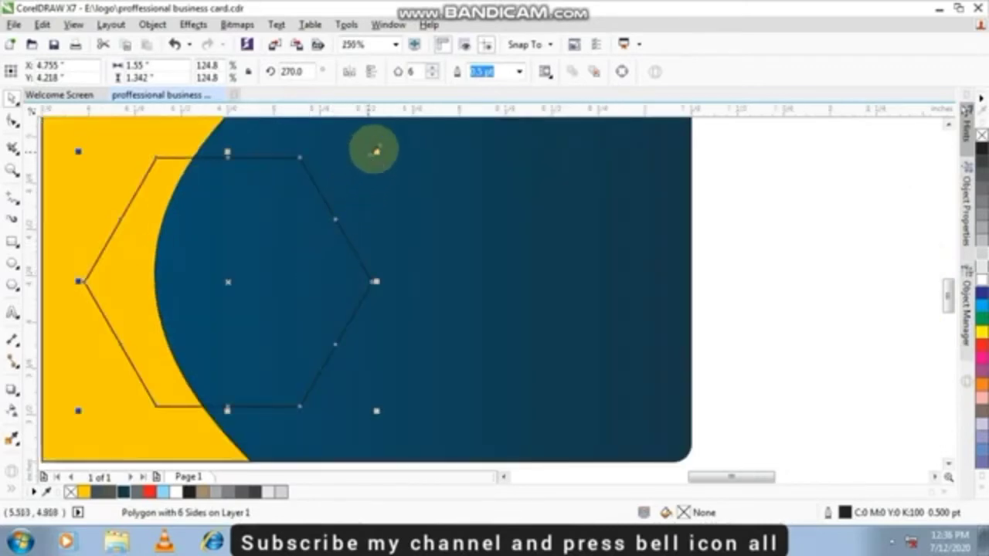
left_click_drag(376, 149, 341, 180)
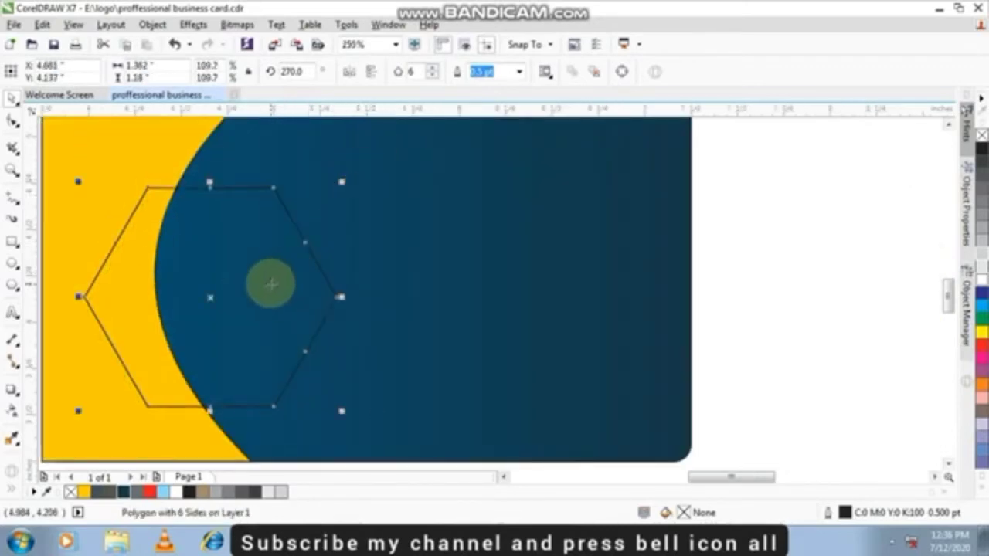
key("ctrl+z")
left_click_drag(377, 411, 255, 305)
Step: Centre the hexagon vertically on the card, keeping its horizontal position, and clear the selection
left_click(497, 316, "shift")
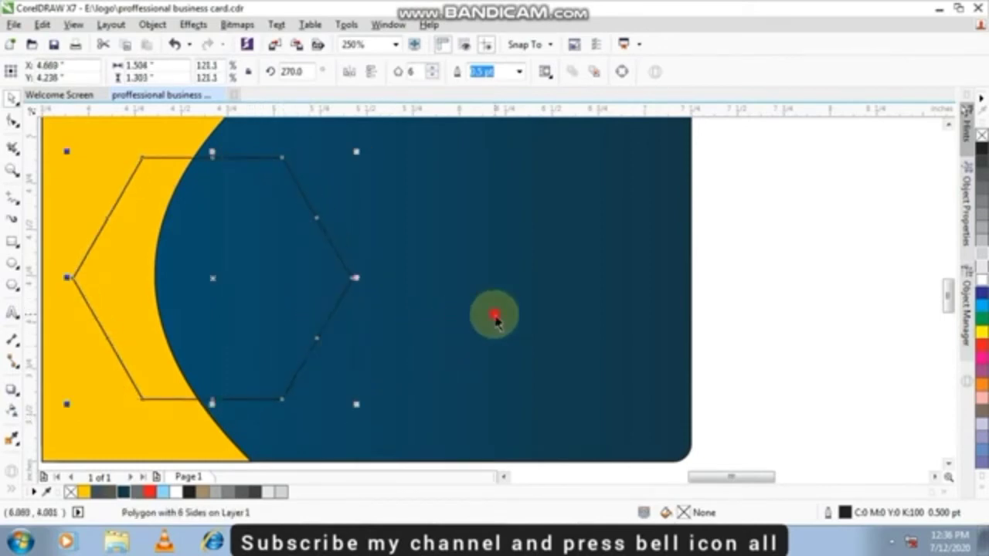
scroll(398, 320, "down", 1)
left_click(159, 250)
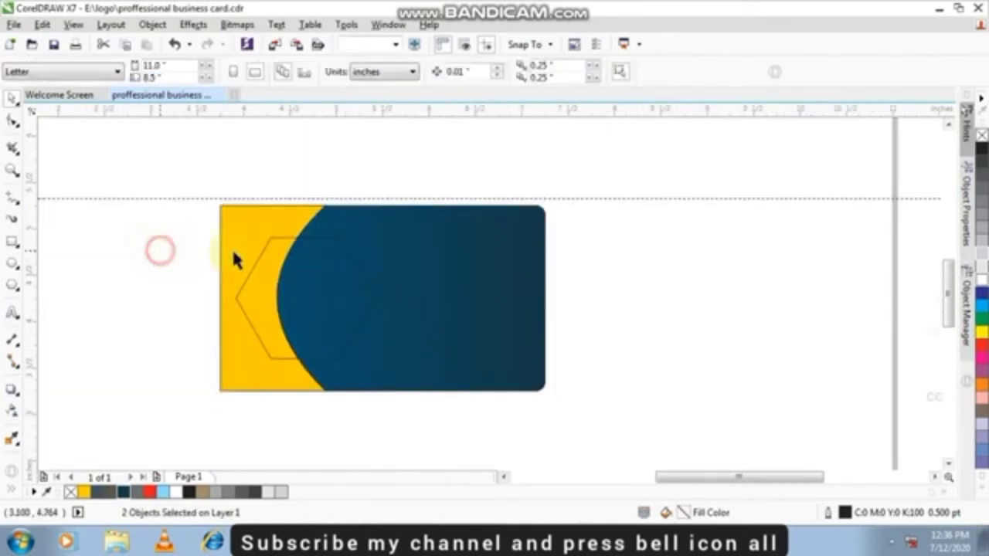
scroll(264, 267, "up", 1)
scroll(264, 266, "down", 1)
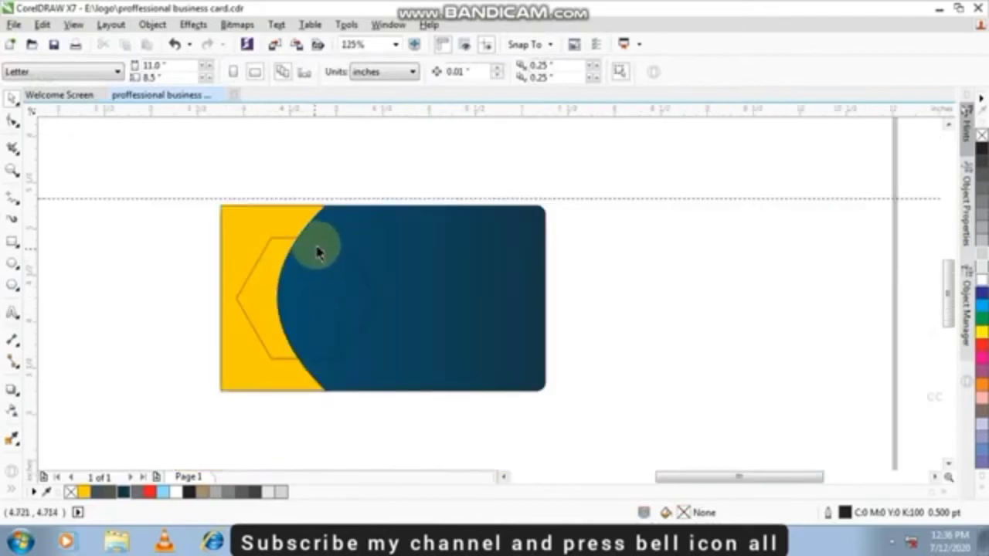
Step: Open the Fillet/Scallop/Chamfer settings
left_click(323, 247)
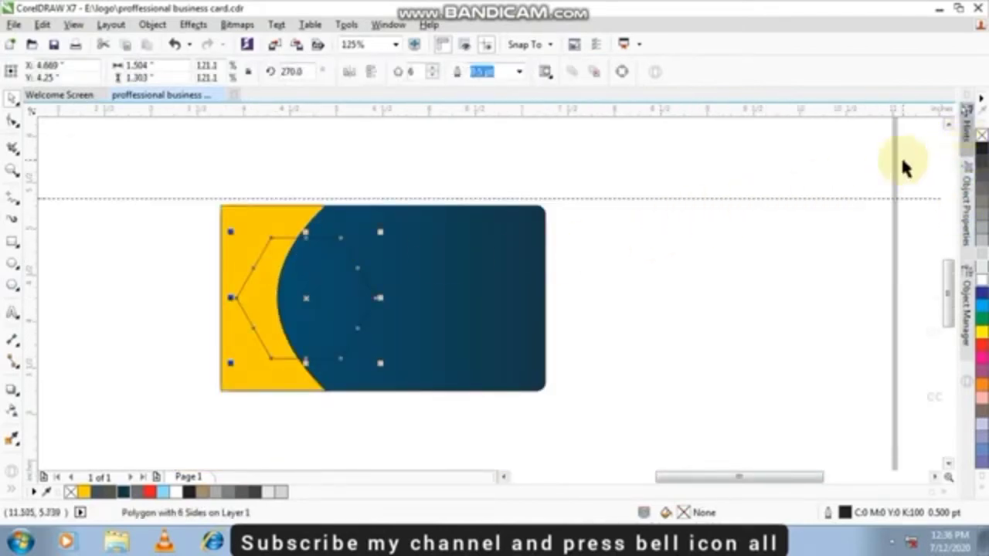
left_click(751, 148)
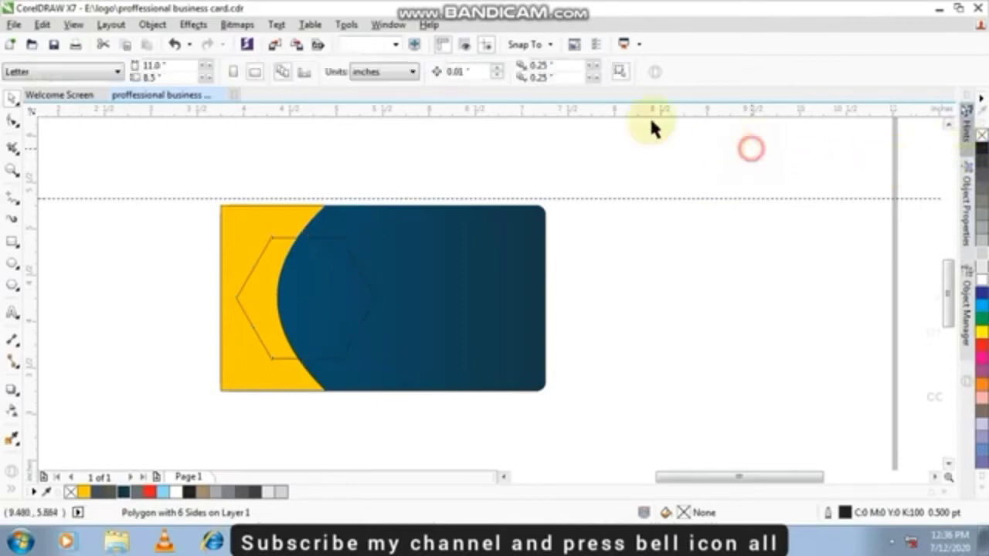
left_click(384, 25)
mouse_move(492, 247)
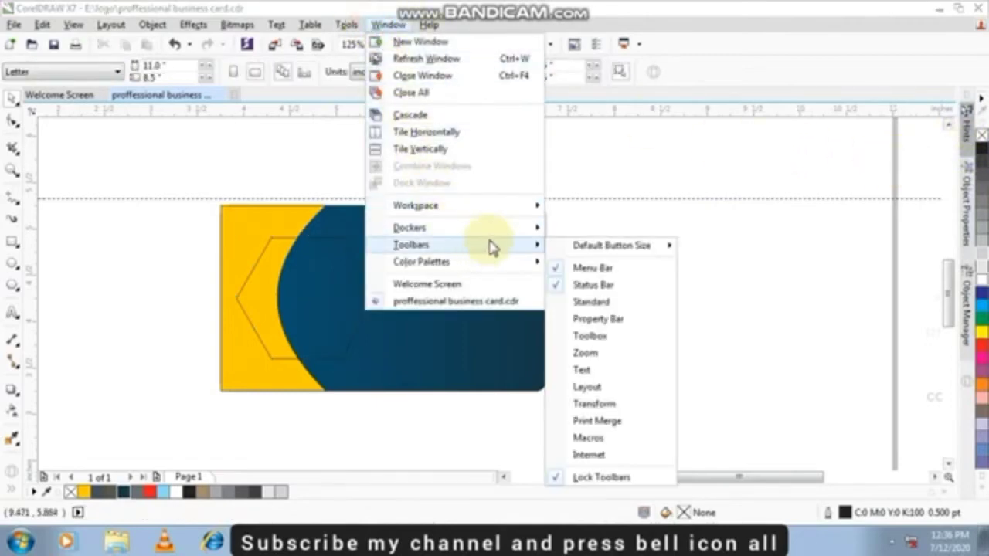
mouse_move(503, 229)
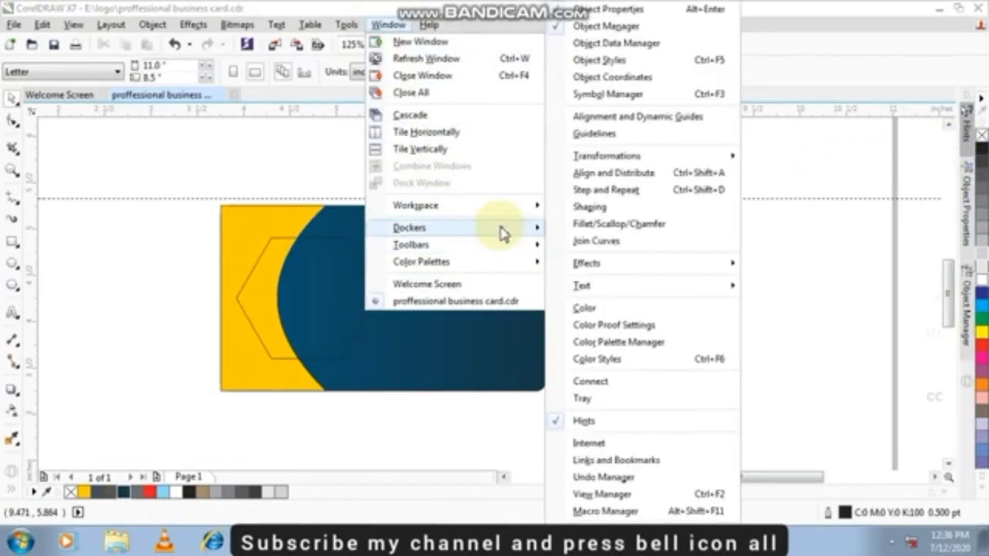
left_click(591, 225)
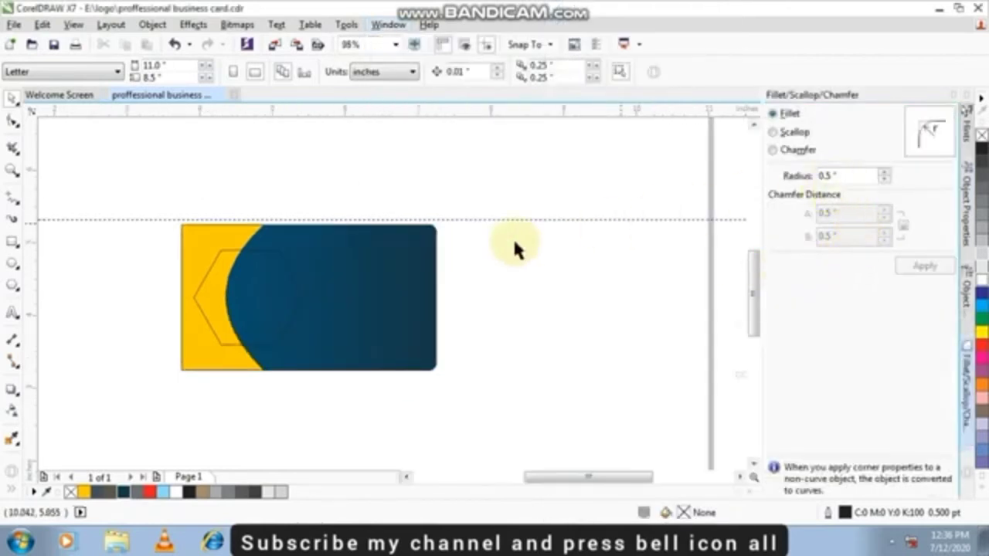
Step: Try to fillet the hexagon's corners with a 0.2 in radius
left_click(212, 278)
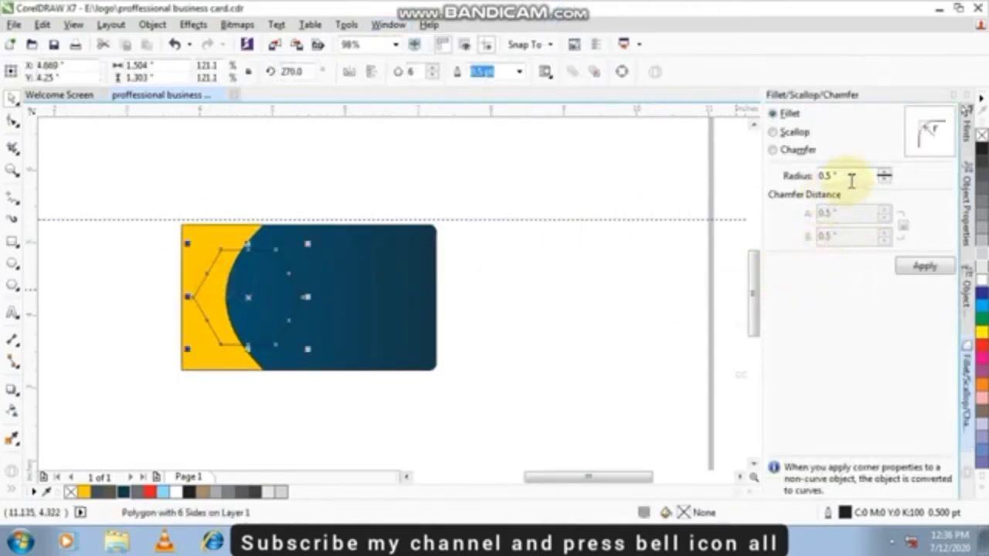
left_click_drag(851, 176, 779, 180)
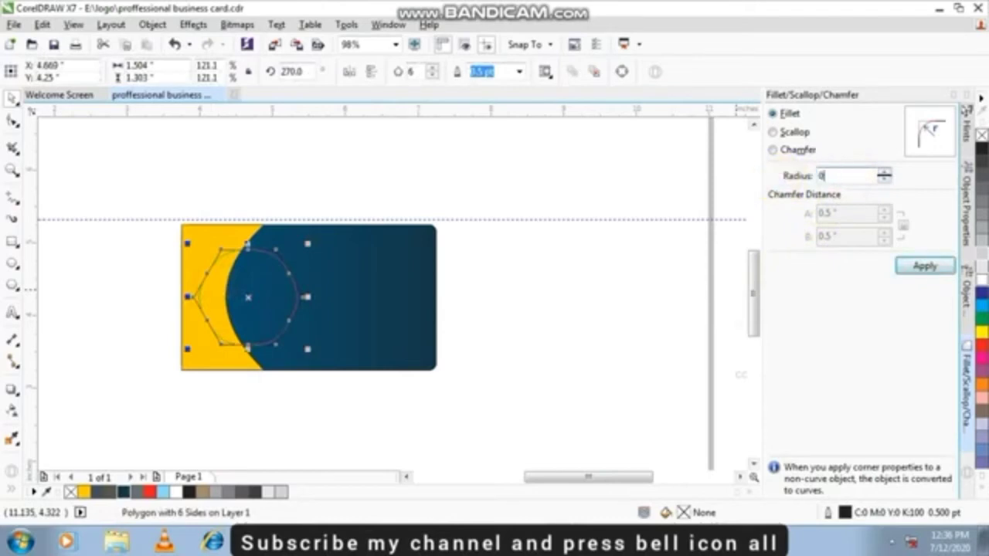
key("Return")
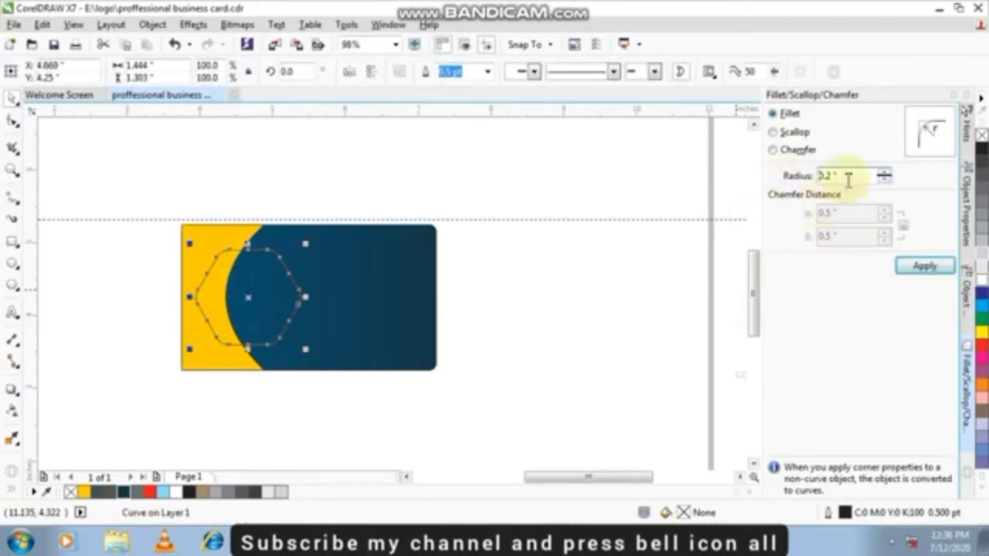
left_click(630, 201)
key("ctrl+z")
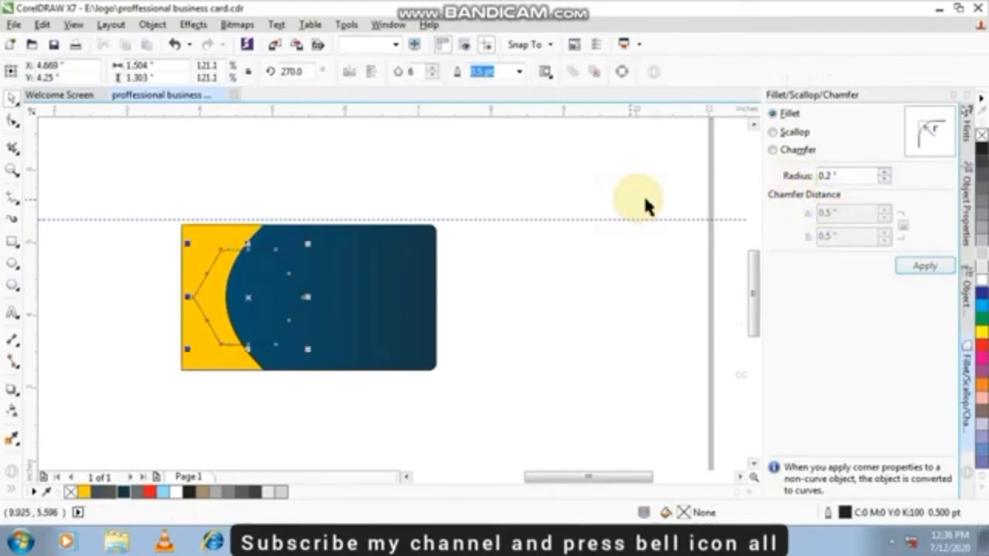
key("ctrl+z")
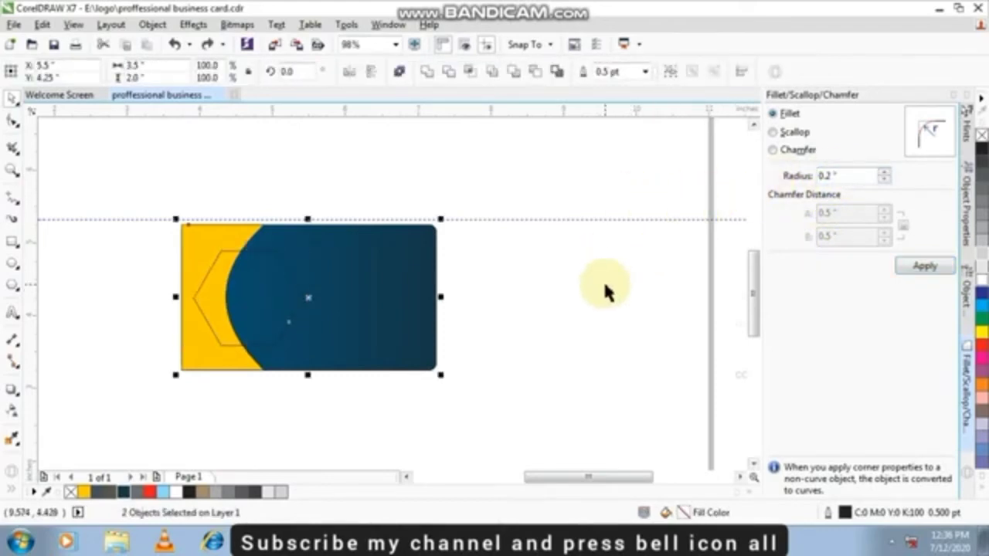
Step: Round the hexagon's corners with a 0.15 in fillet
left_click(295, 295)
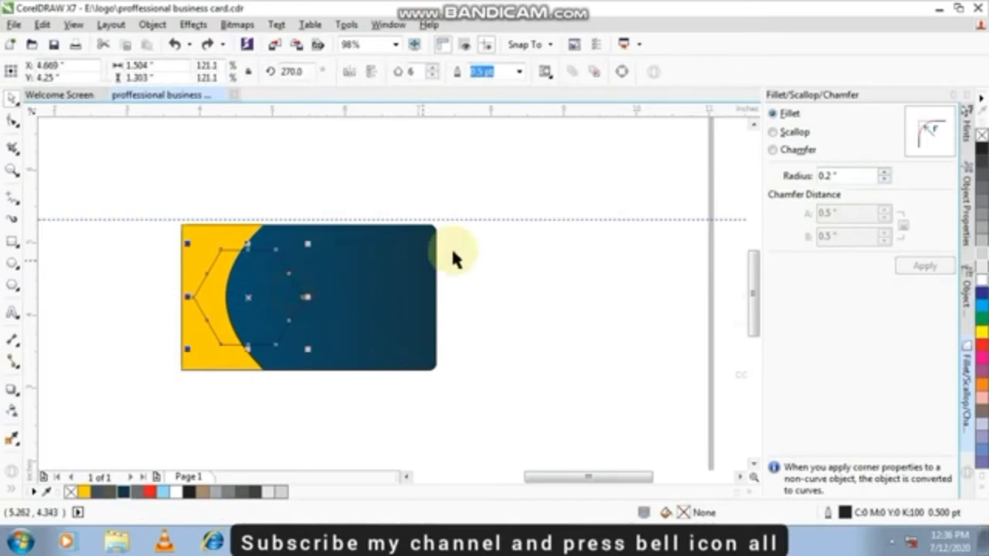
double_click(853, 176)
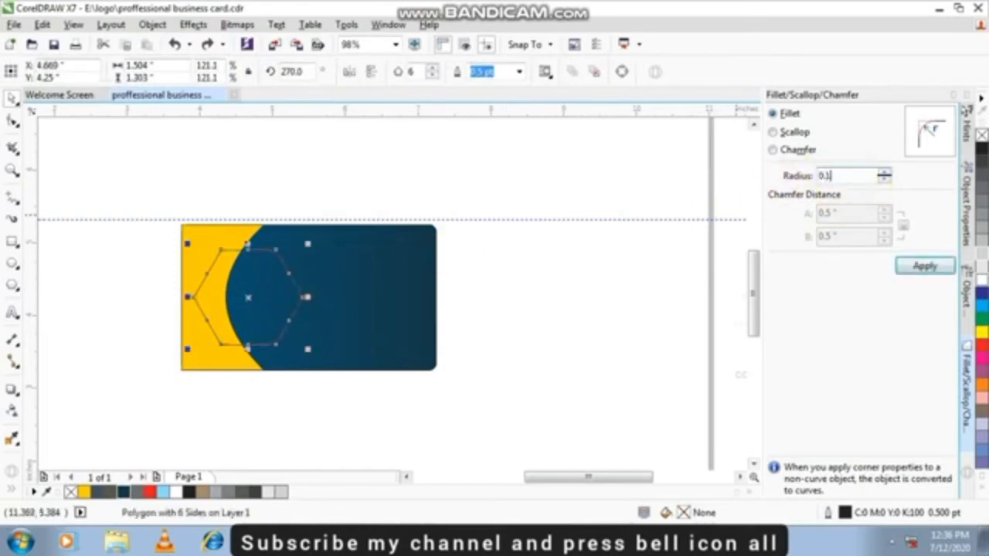
left_click(924, 266)
left_click(129, 169)
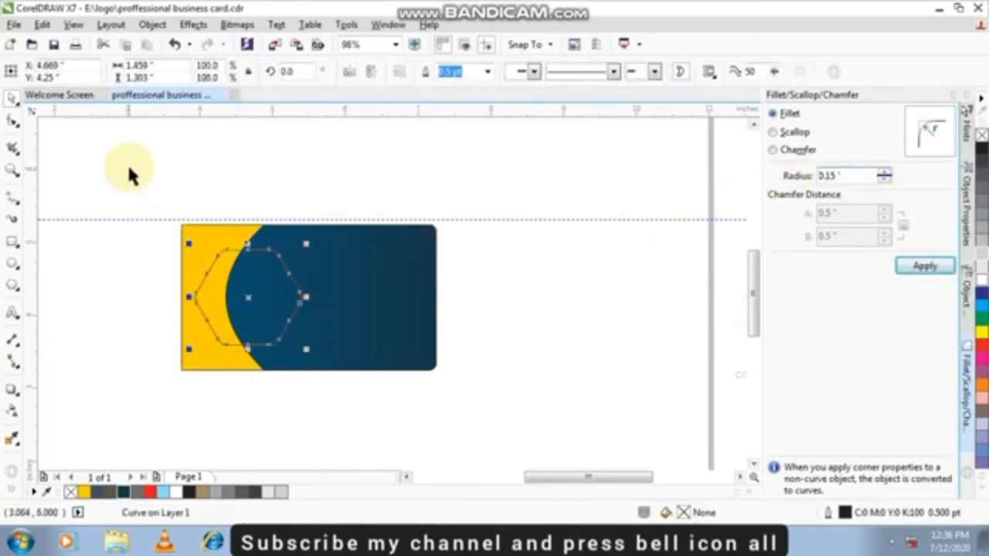
Step: Fill the rounded hexagon with dark blue C92 M69 Y51 K45 without an outline, and place a copy over the card's right edge
scroll(258, 283, "up", 2)
left_click(258, 282)
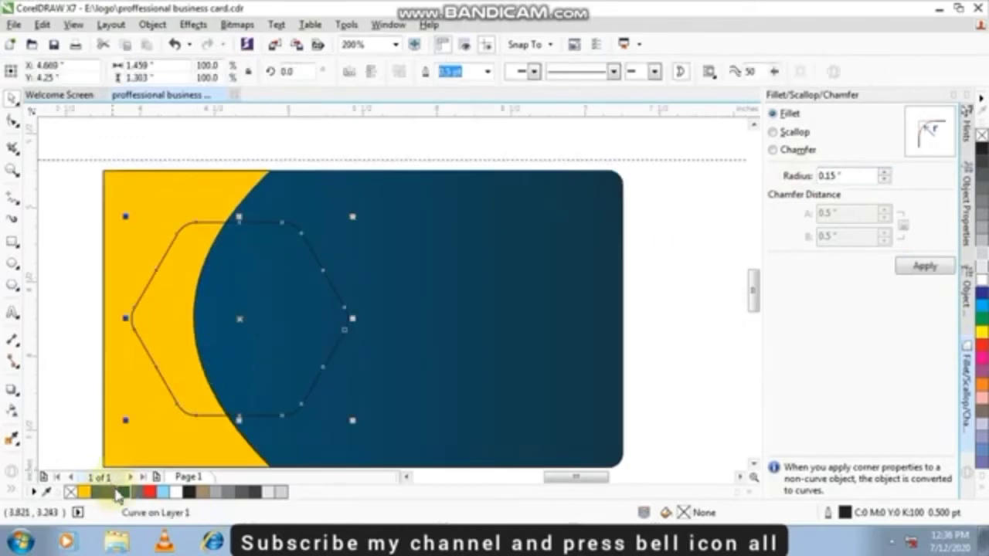
left_click(123, 493)
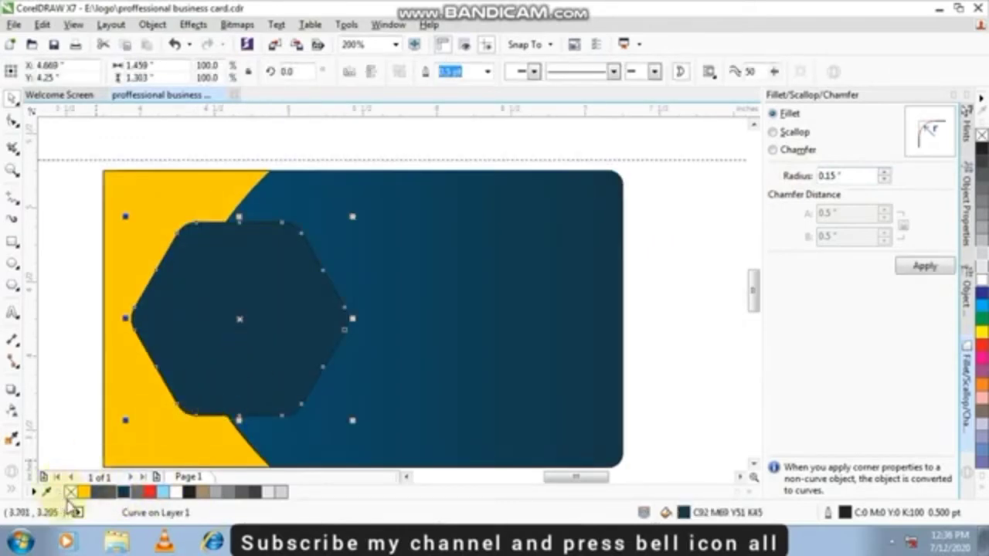
right_click(70, 492)
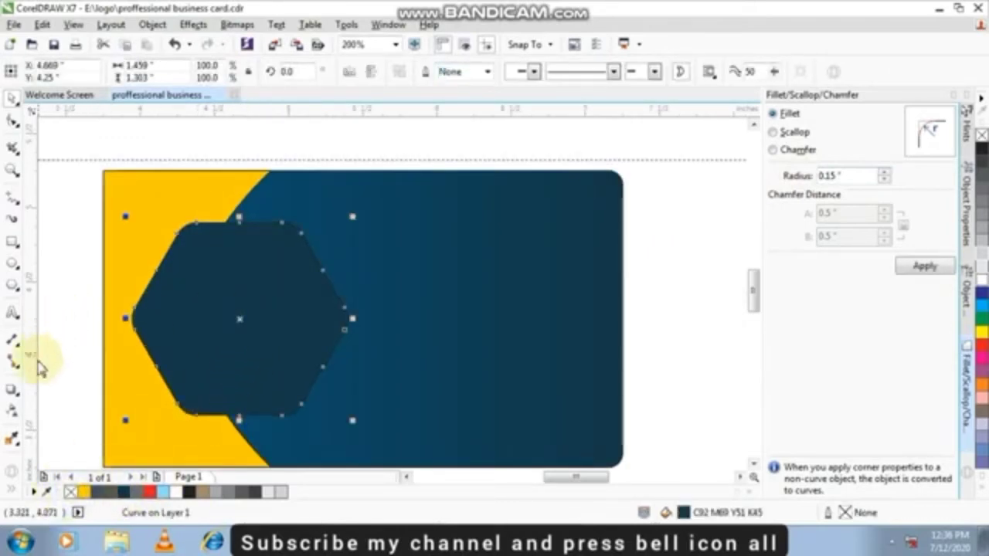
left_click_drag(282, 353, 624, 343)
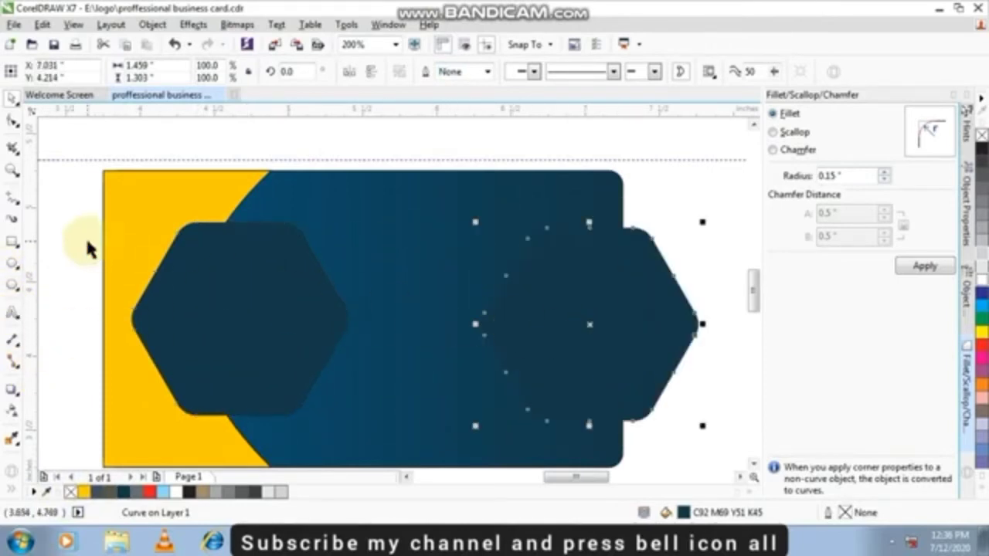
Step: Add a black Multiply drop shadow around the original hexagon with opacity 93, feathering 15 and no offset
left_click(280, 306)
left_click(13, 390)
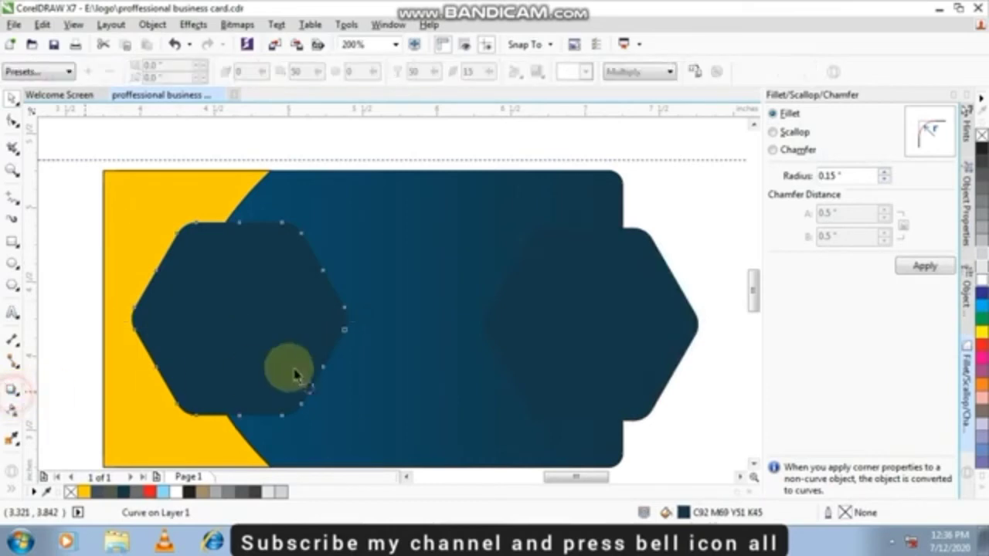
left_click_drag(239, 314, 359, 312)
scroll(320, 323, "up", 1)
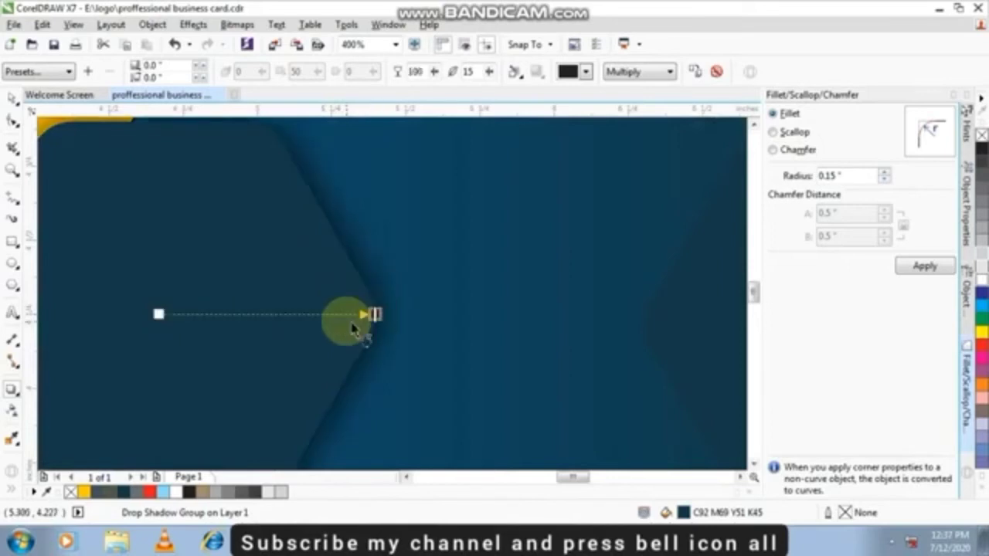
scroll(344, 318, "down", 1)
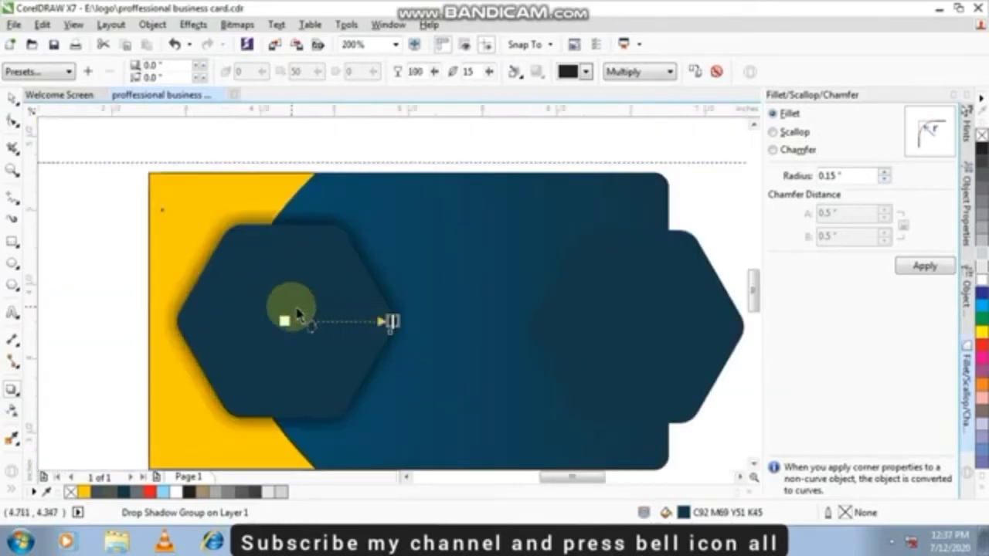
scroll(394, 324, "up", 1)
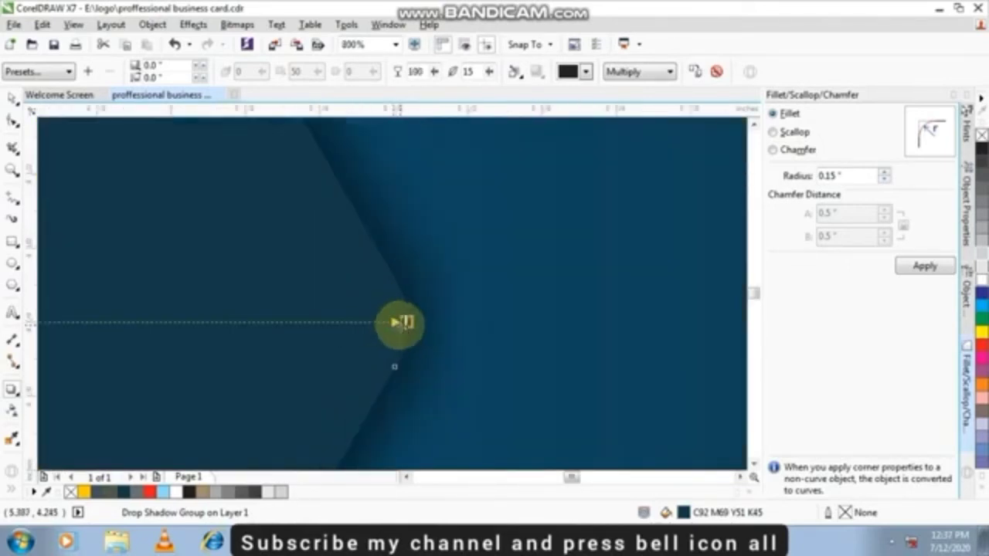
scroll(376, 337, "down", 2)
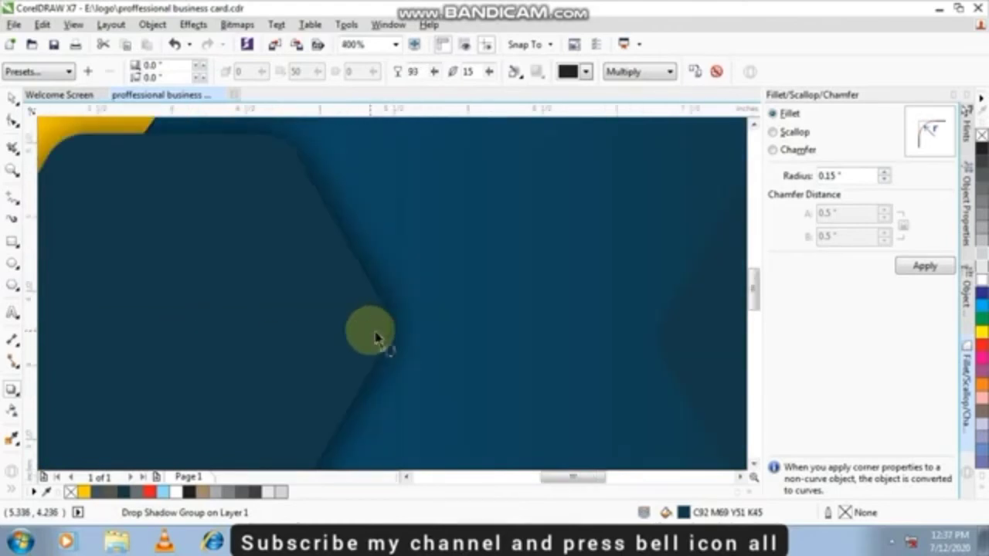
left_click(12, 104)
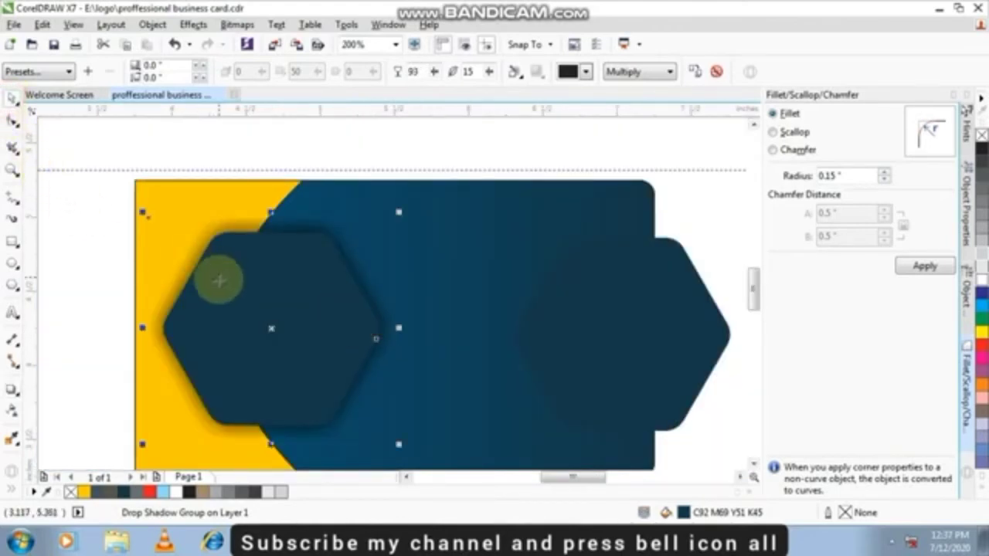
scroll(216, 275, "down", 1)
left_click(111, 301)
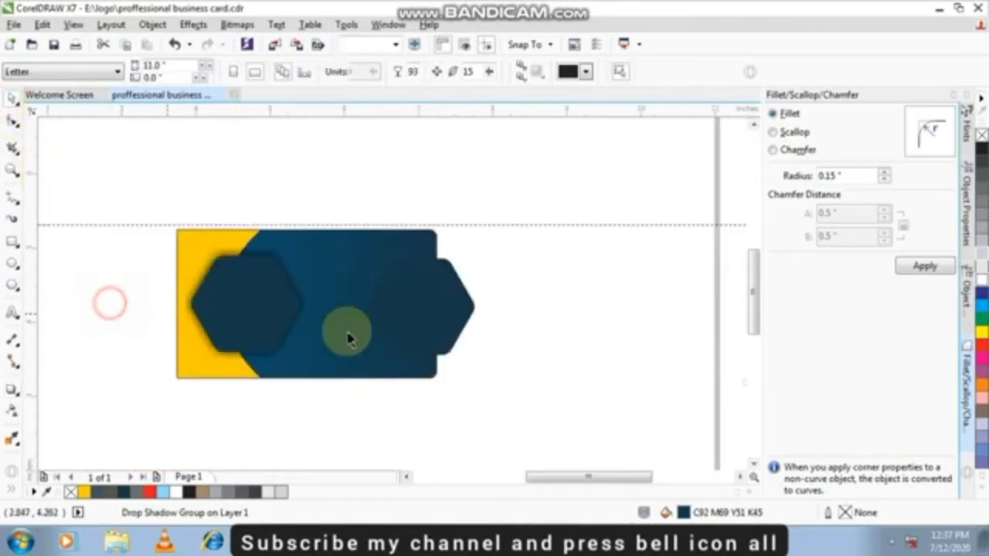
Step: Move the hexagon copy off the card into the empty page area beyond its right edge
left_click(431, 323)
scroll(578, 322, "up", 1)
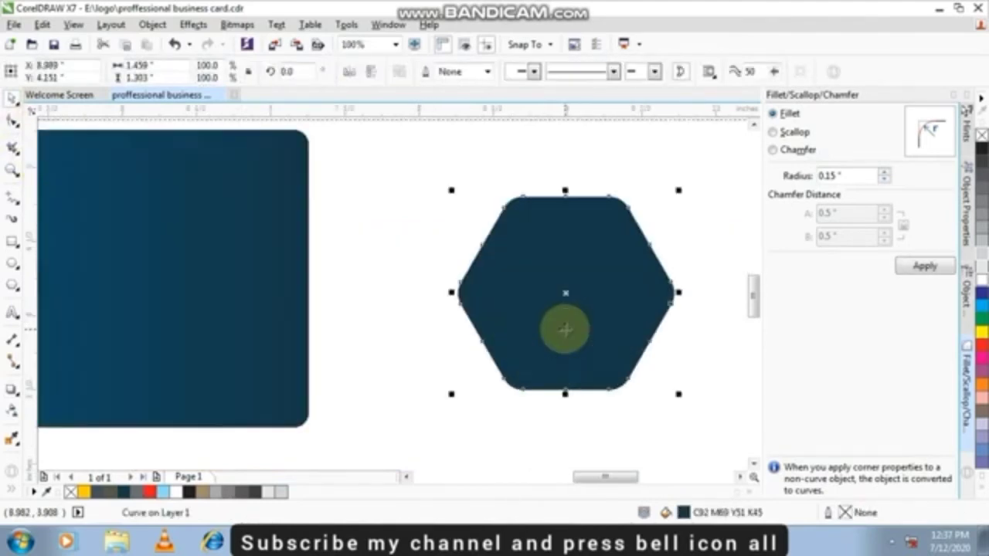
left_click(407, 283)
scroll(406, 283, "down", 2)
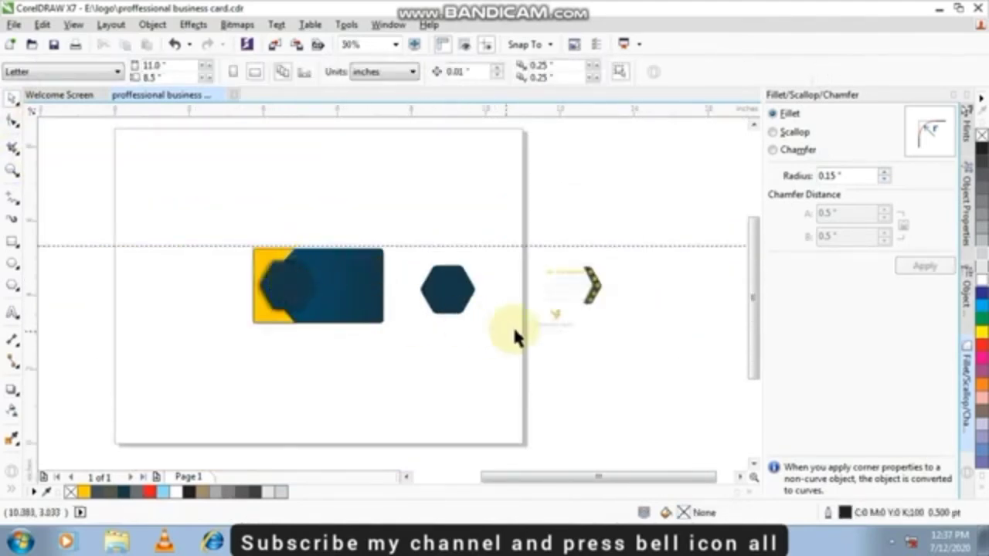
scroll(461, 284, "up", 1)
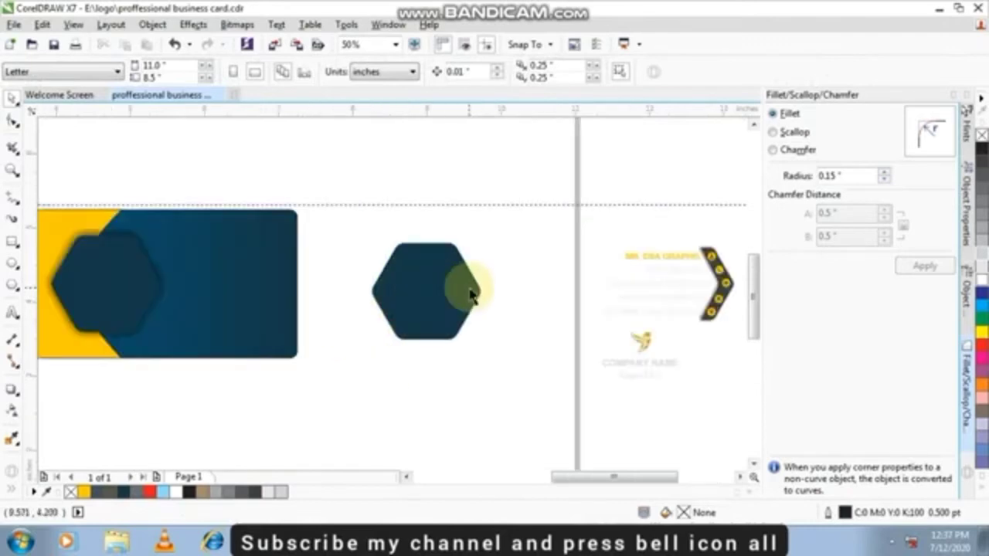
Step: Move the grouped chevron strip with the yellow icons off the page's right side, farther from the contact text
left_click(441, 292)
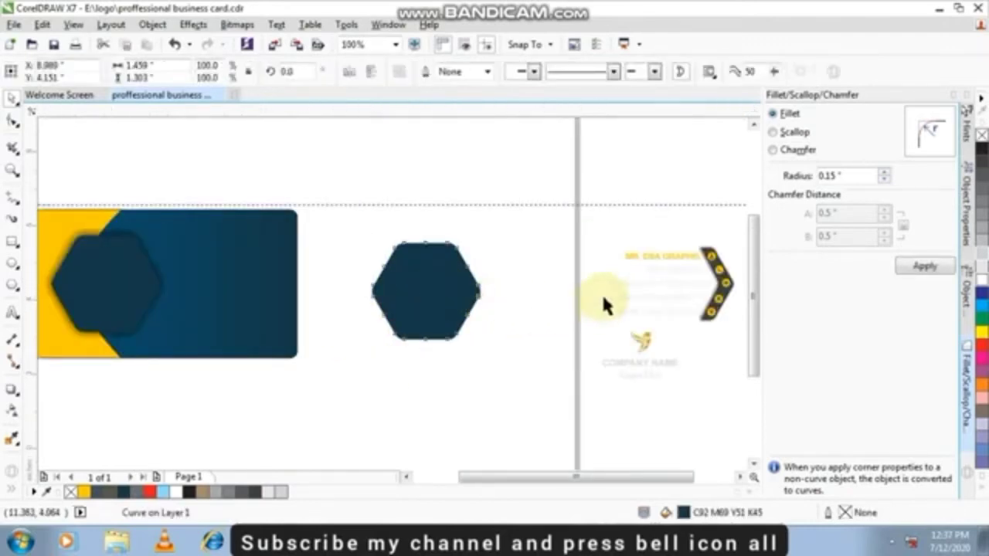
scroll(603, 298, "down", 1)
left_click_drag(666, 303, 717, 311)
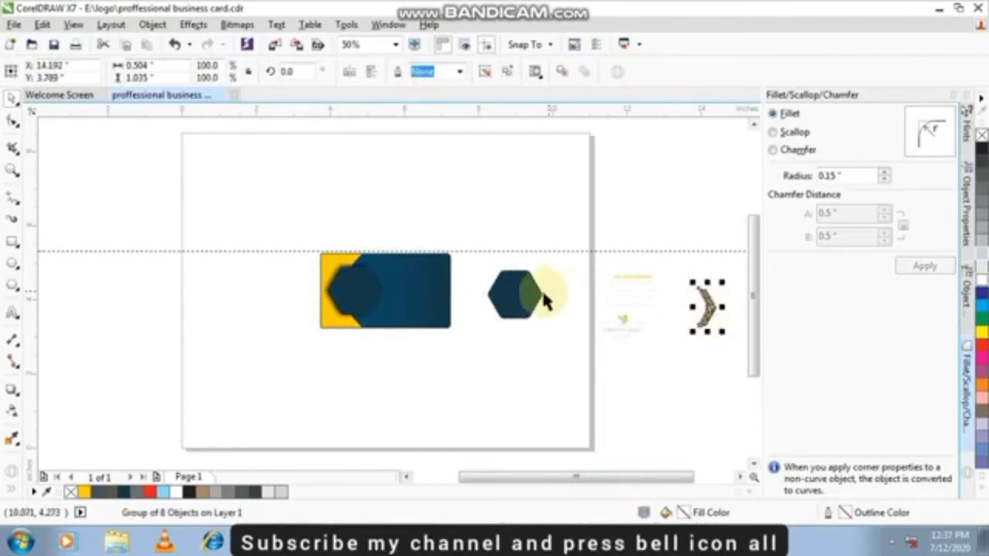
Step: Place an overlapping copy of the loose dark blue hexagon beside the card, offset about 0.27 inches to the right
scroll(518, 293, "up", 2)
left_click(474, 303)
left_click_drag(474, 303, 512, 309)
right_click(512, 309)
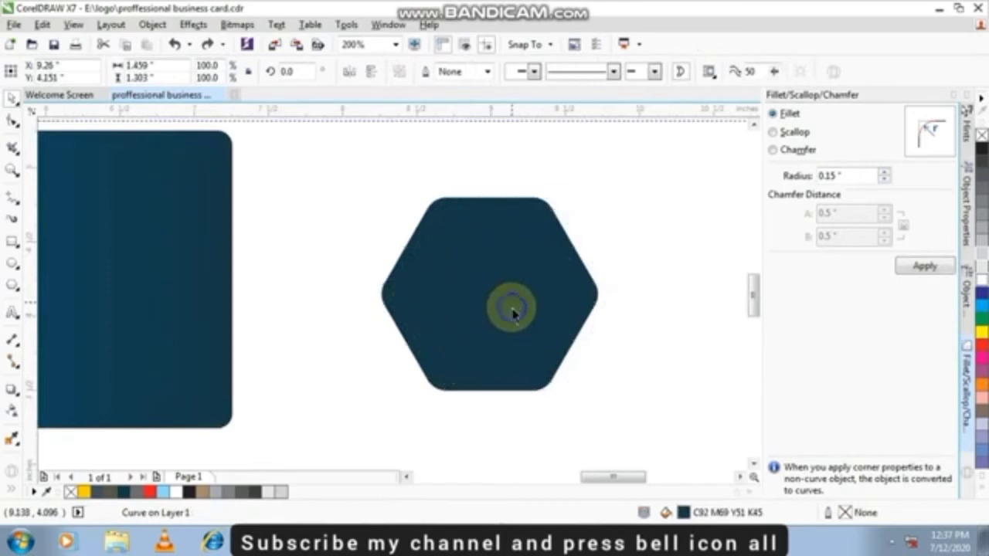
Step: Trim the original loose hexagon with its overlapping copy and delete the copy, leaving a left-pointing chevron
left_click(429, 232, "shift")
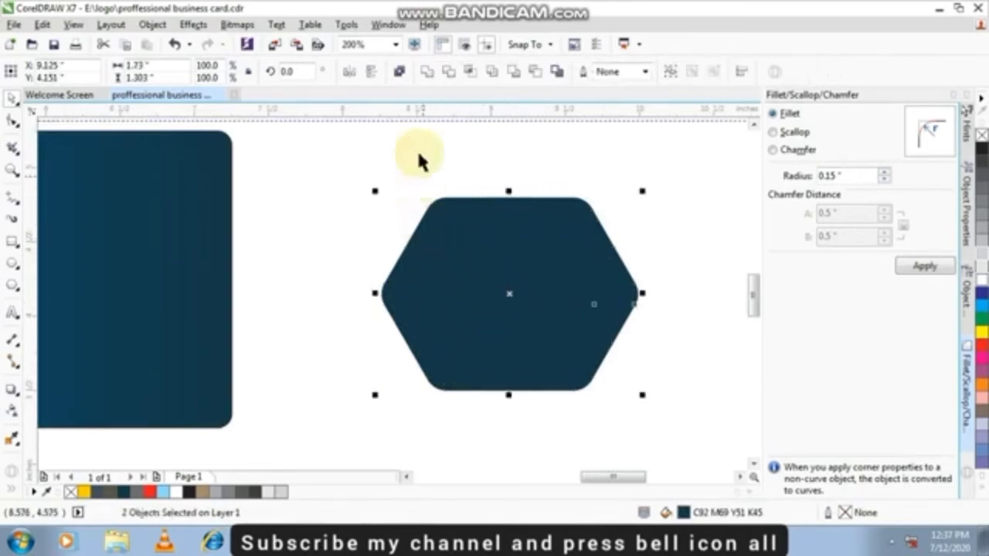
left_click(445, 71)
left_click(515, 251)
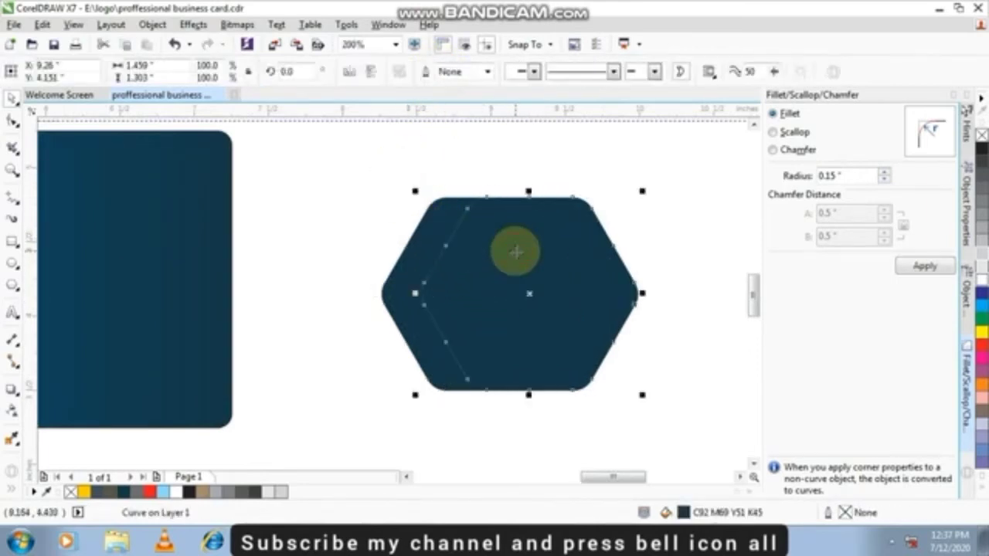
key("Delete")
Step: Draw a rectangle about 0.583 by 1.625 inches overlapping the thin pointed ends of the chevron
left_click(13, 121)
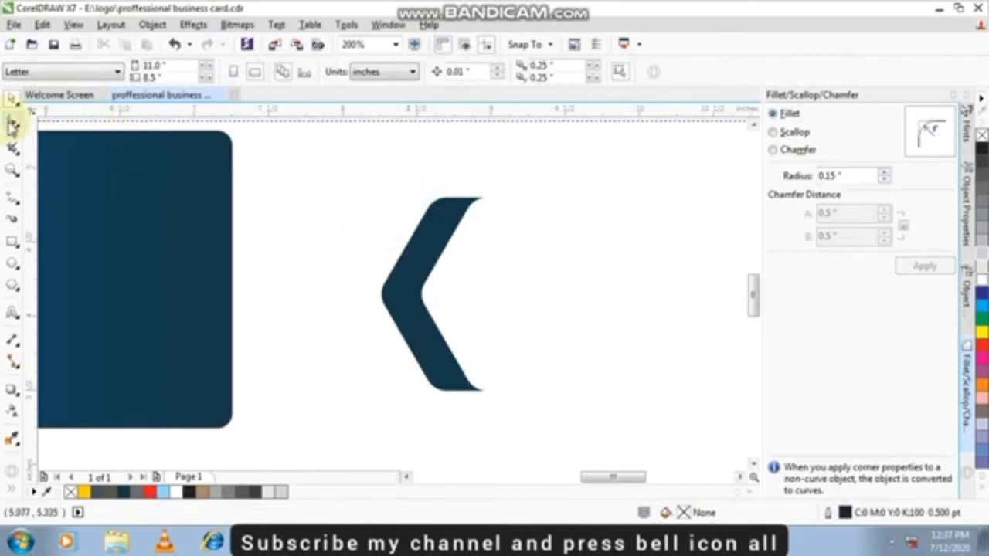
left_click(460, 215)
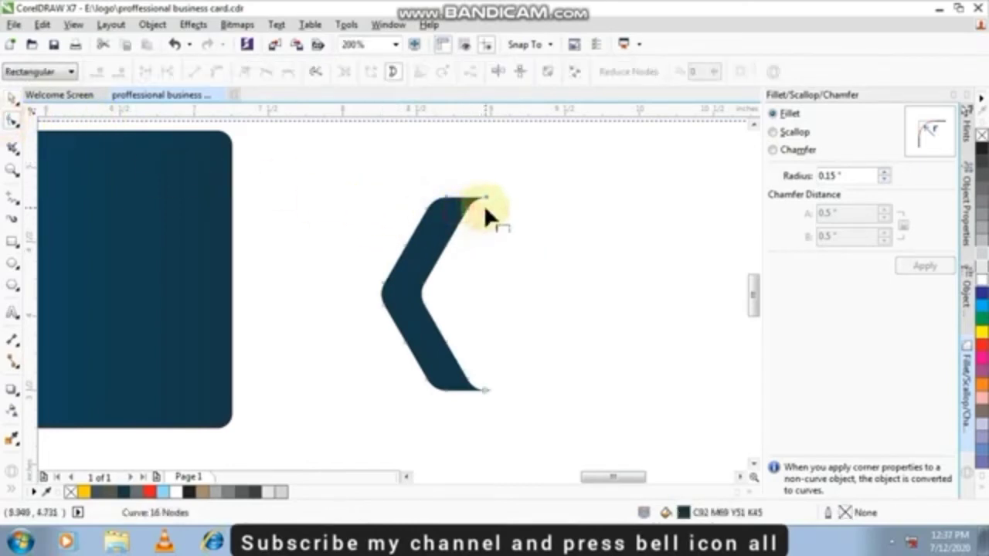
scroll(483, 205, "up", 2)
left_click(9, 92)
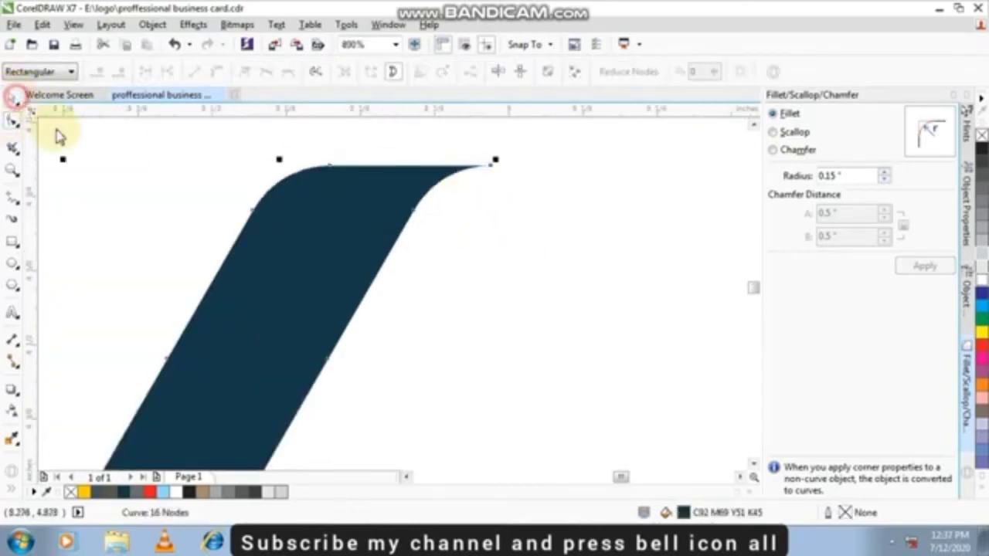
scroll(57, 135, "down", 1)
left_click(11, 245)
scroll(236, 242, "down", 1)
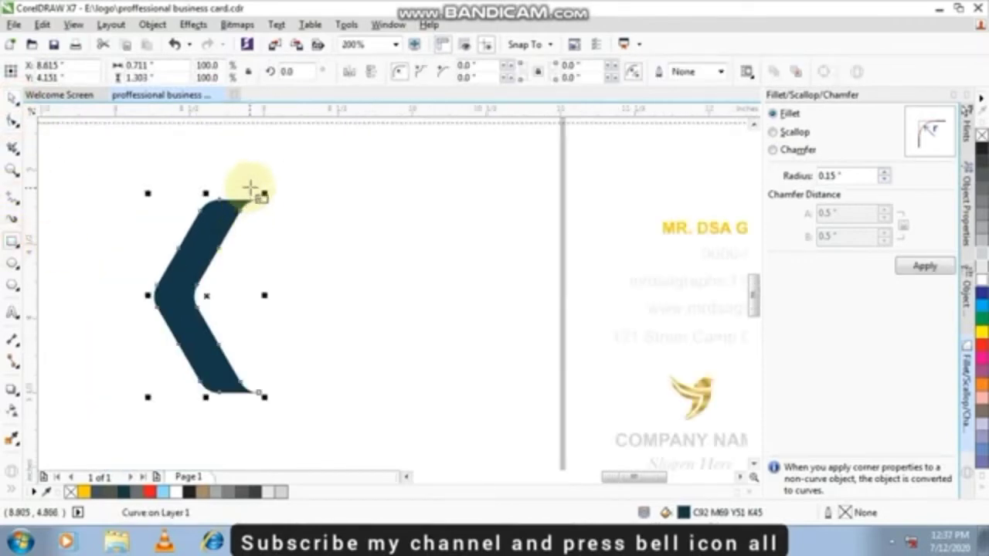
left_click_drag(240, 180, 327, 421)
left_click(14, 98)
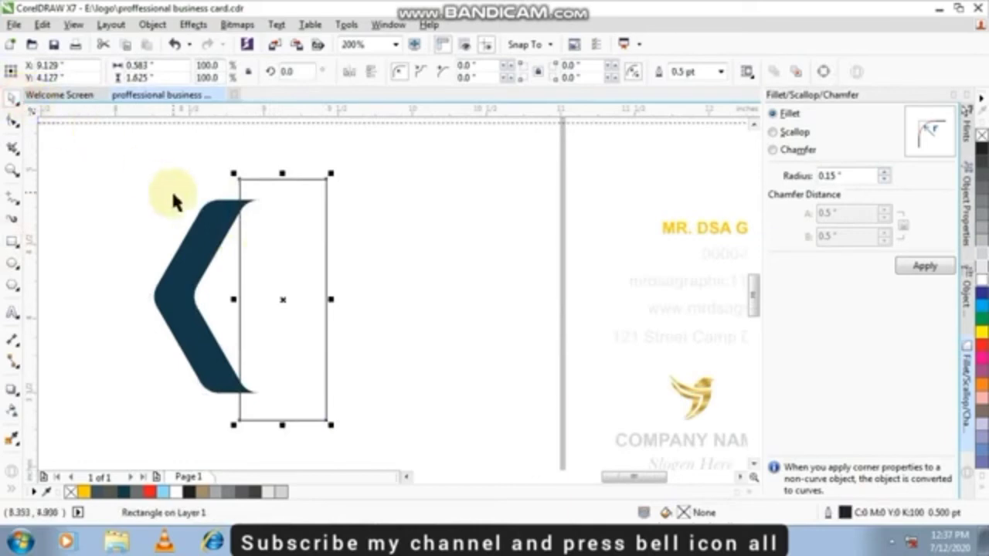
Step: Trim the chevron's pointed ends with the rectangle and delete the rectangle
left_click(204, 230, "shift")
left_click(456, 72)
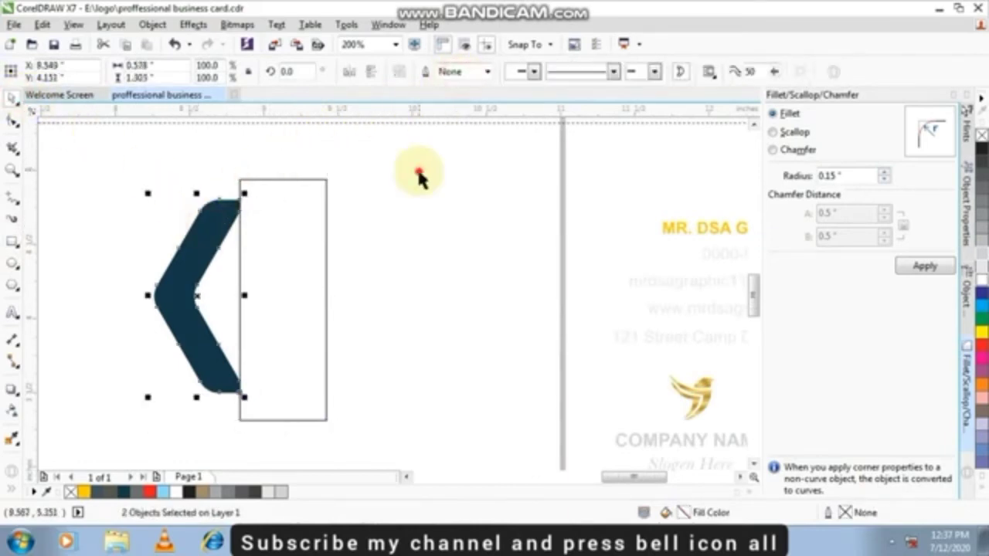
left_click(419, 177)
left_click(318, 195)
key("Delete")
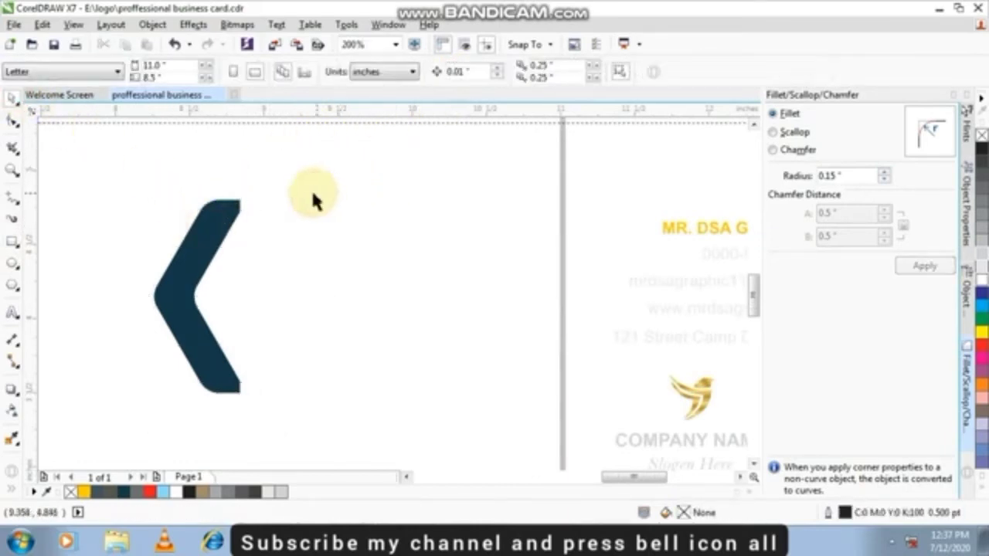
Step: Delete the two extra nodes along the chevron's upper inner edge to give the upper arm a sharp tip
scroll(232, 197, "up", 2)
left_click(232, 265)
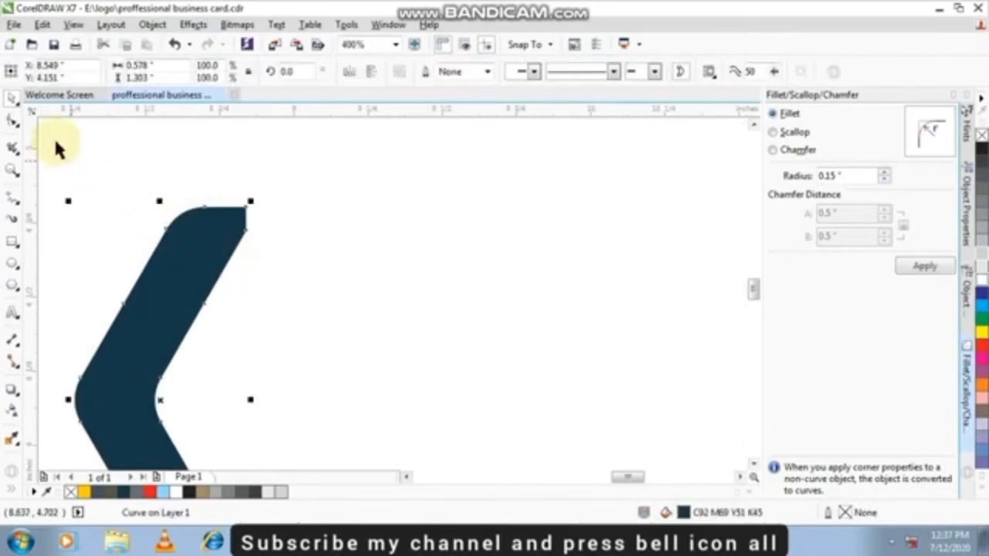
left_click(12, 121)
scroll(248, 241, "up", 2)
left_click_drag(268, 153, 232, 183)
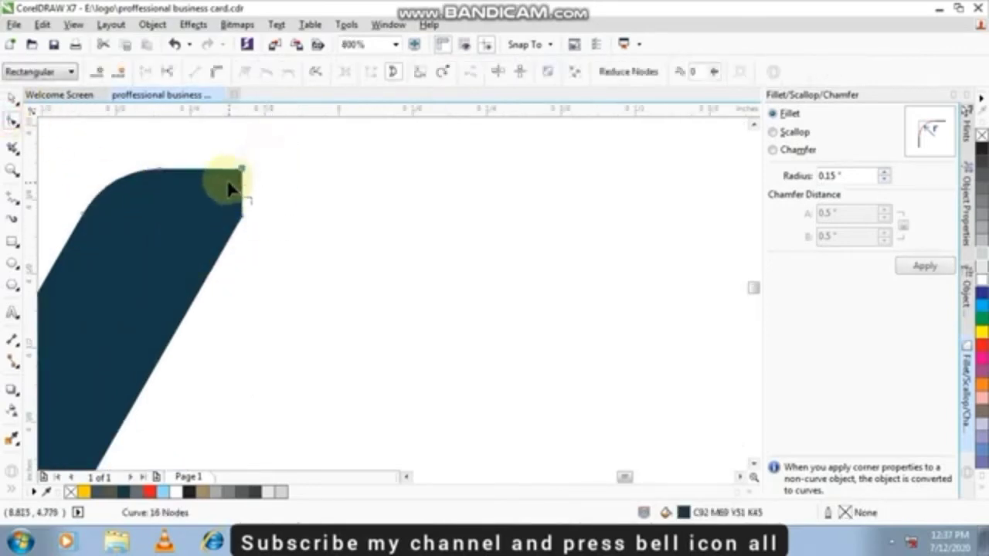
left_click(119, 72)
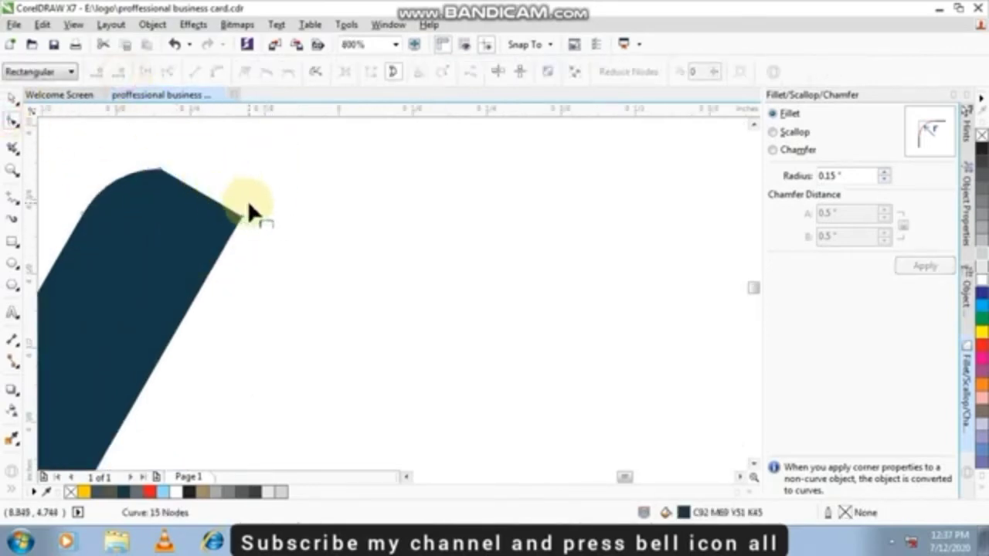
key("ctrl+z")
left_click_drag(268, 195, 173, 287)
left_click(121, 72)
scroll(185, 170, "down", 2)
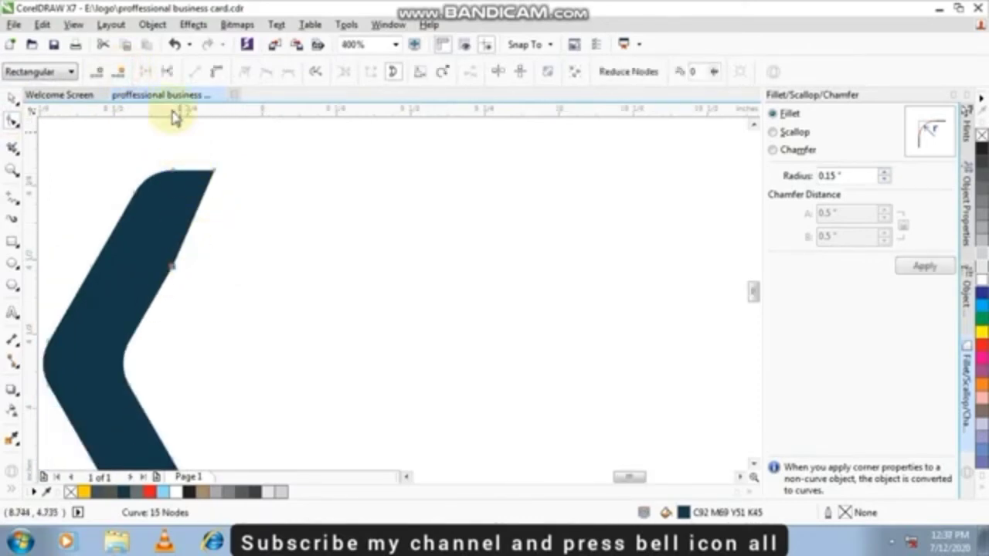
left_click(121, 72)
scroll(209, 195, "down", 1)
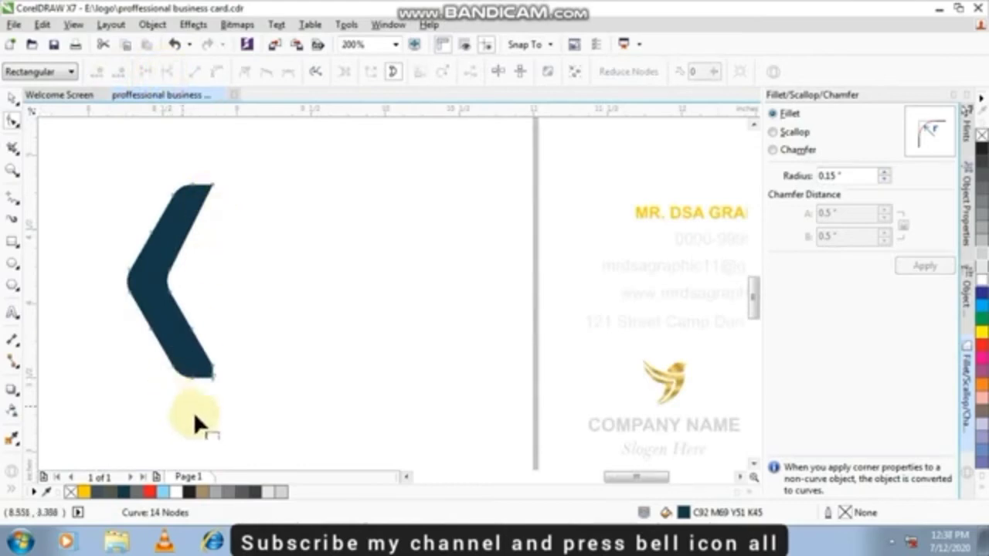
Step: Delete the two extra nodes along the chevron's lower inner edge to match the upper arm
scroll(207, 403, "up", 1)
left_click_drag(196, 348, 195, 348)
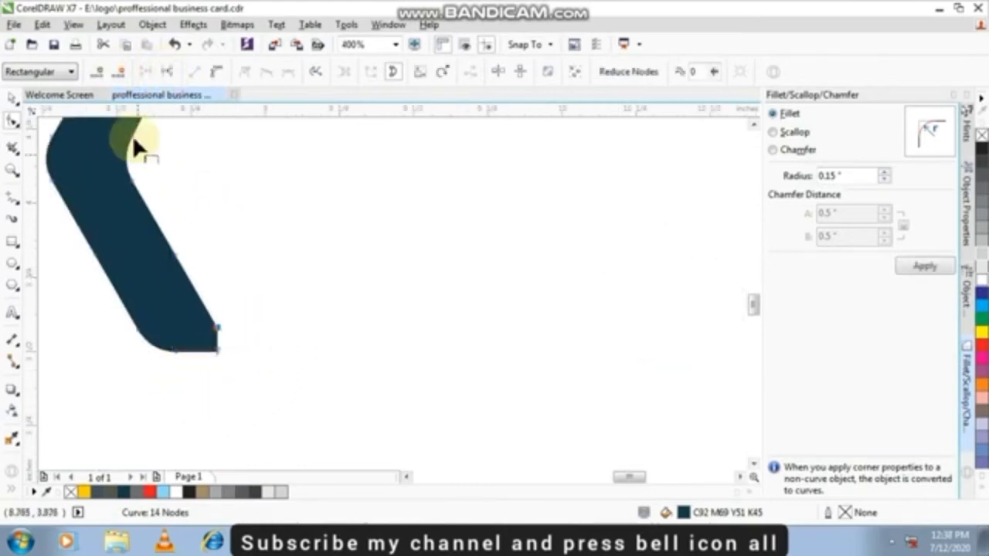
left_click(123, 74)
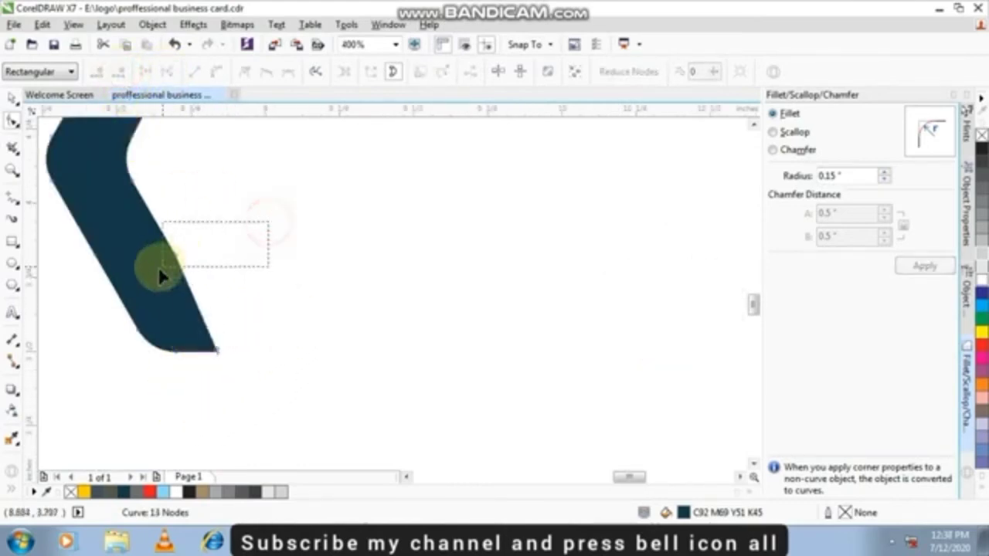
left_click_drag(160, 272, 160, 268)
left_click(123, 73)
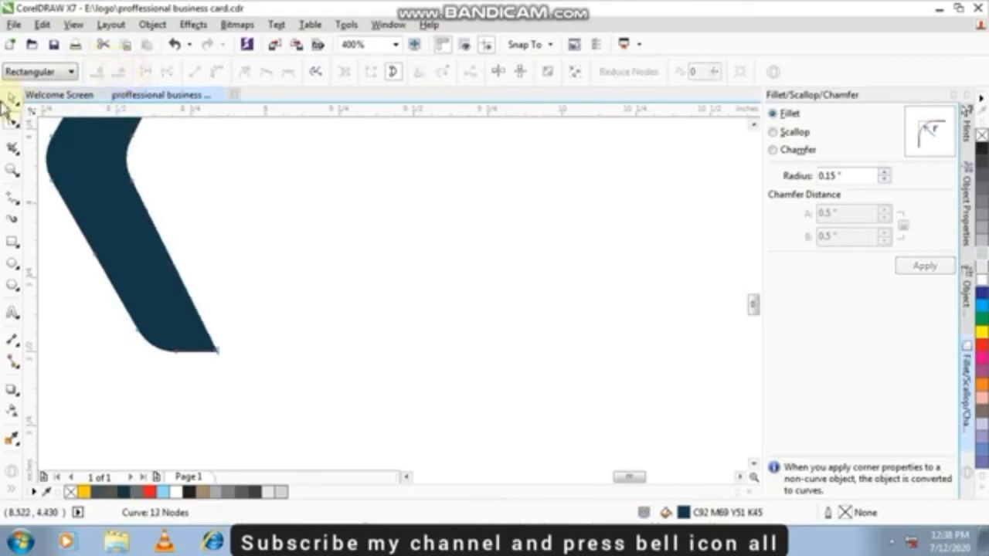
left_click(11, 100)
Step: Mirror the chevron horizontally so it points right, and fill it with 90% Black
scroll(232, 227, "down", 3)
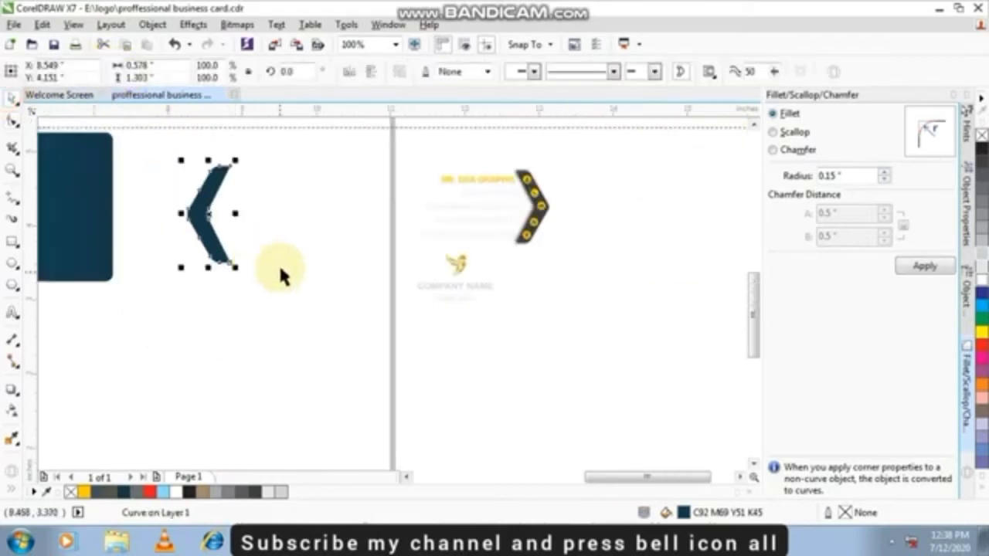
scroll(232, 162, "down", 2)
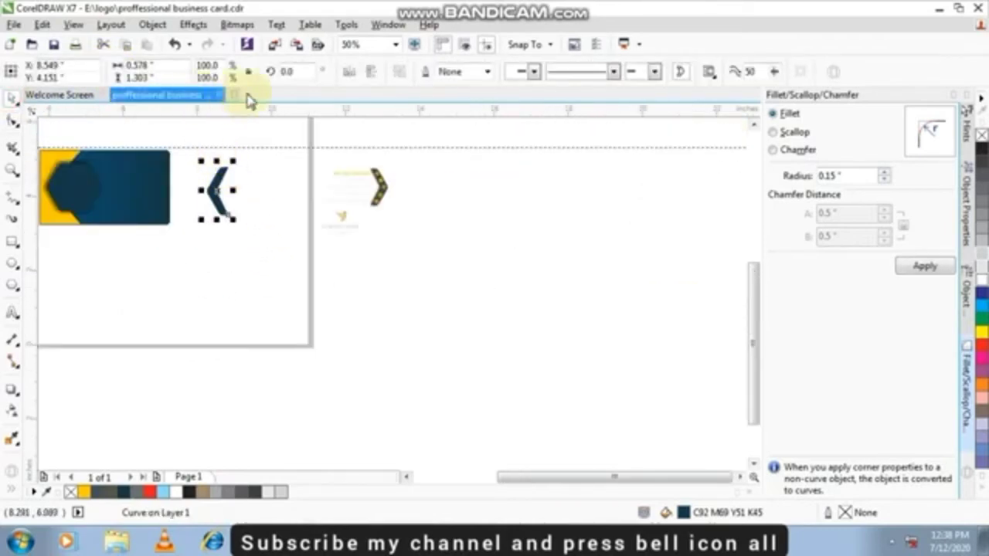
left_click(352, 77)
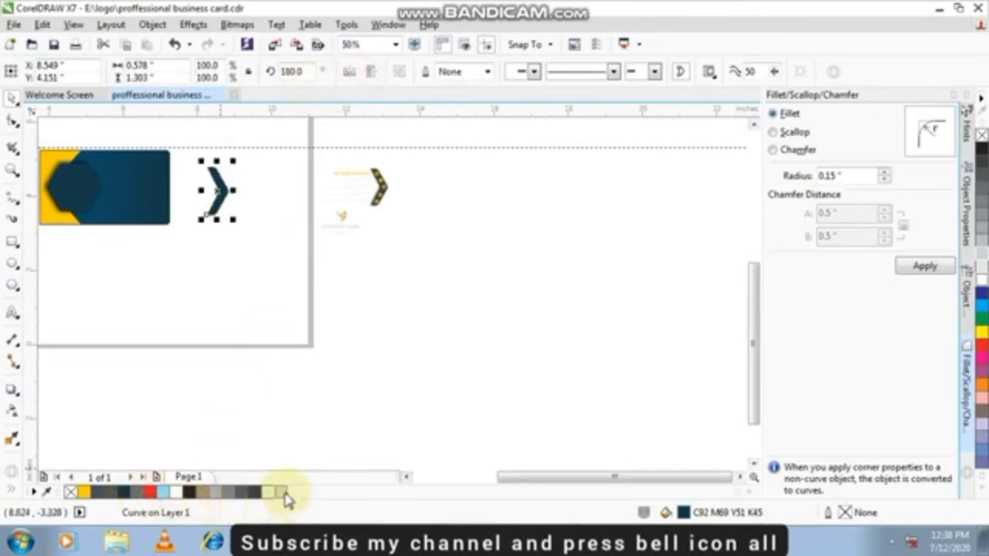
left_click(256, 492)
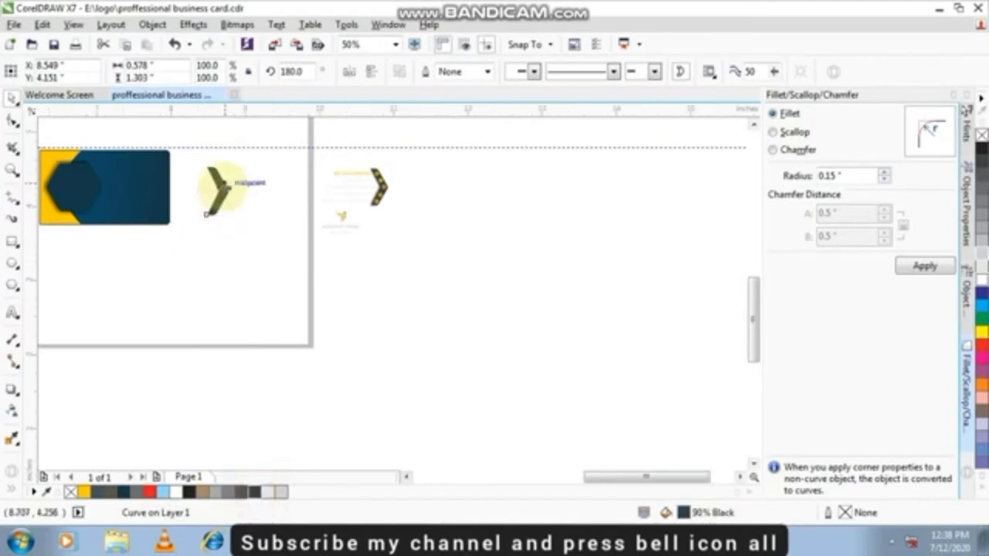
Step: Move the chevron onto the card with its point at the card's right edge
scroll(218, 187, "up", 1)
left_click_drag(220, 187, 112, 171)
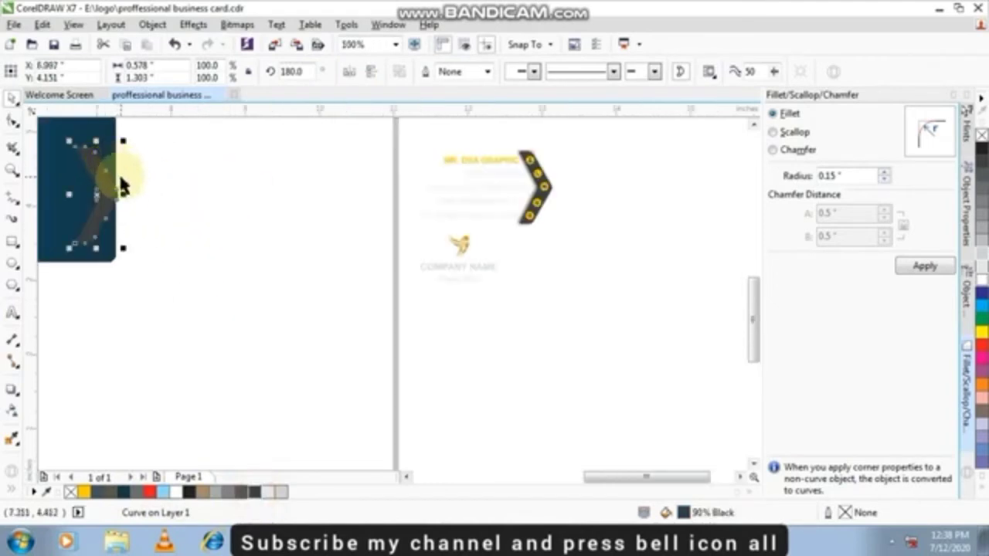
scroll(122, 186, "down", 1)
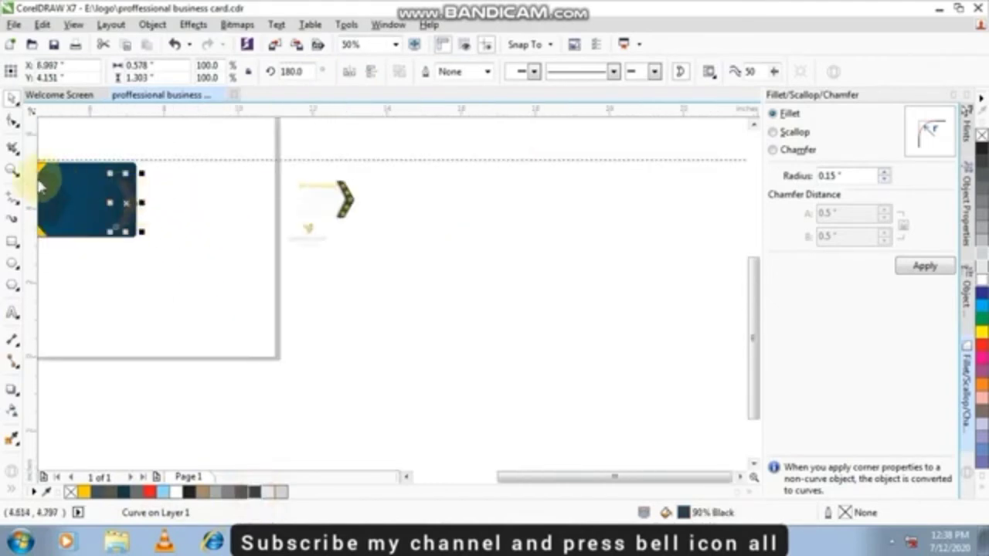
scroll(52, 190, "up", 1)
scroll(209, 227, "up", 1)
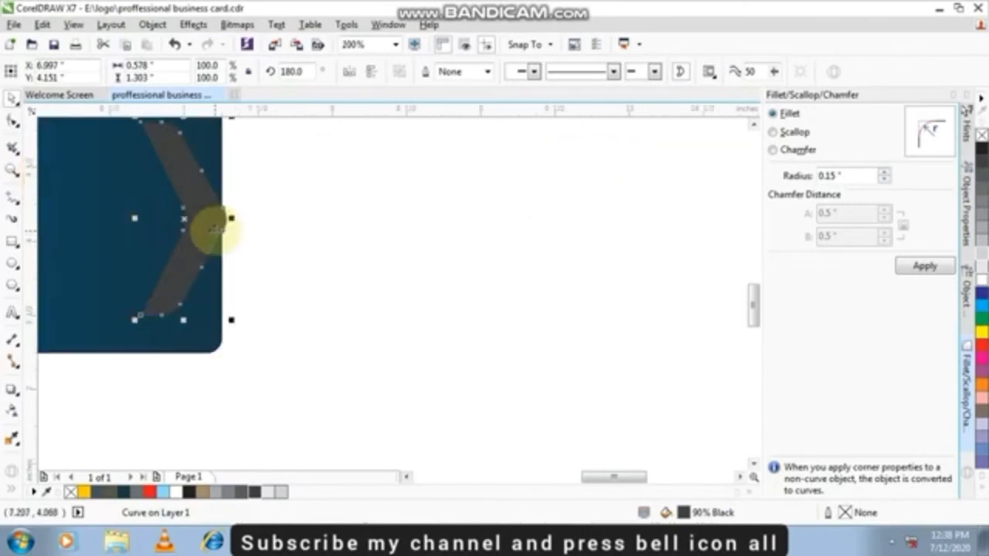
Step: Try an 80% Black fill and a Murky Green fill on the chevron
left_click(241, 494)
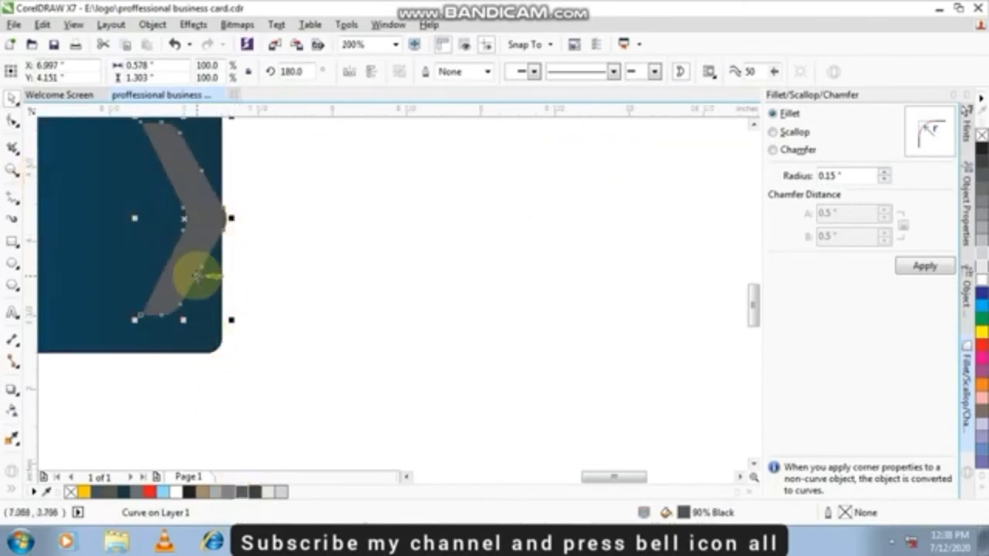
scroll(182, 259, "down", 1)
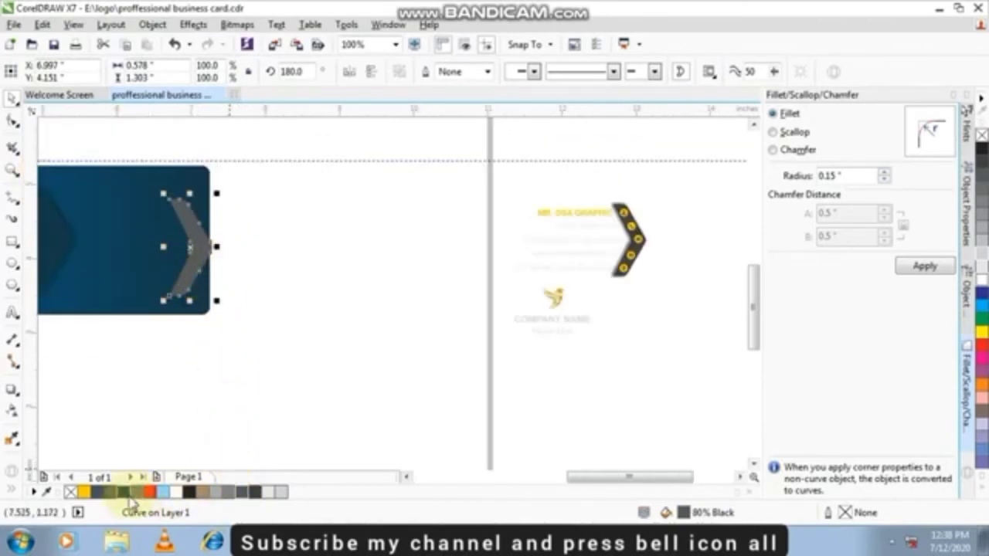
left_click(116, 492)
scroll(192, 232, "up", 1)
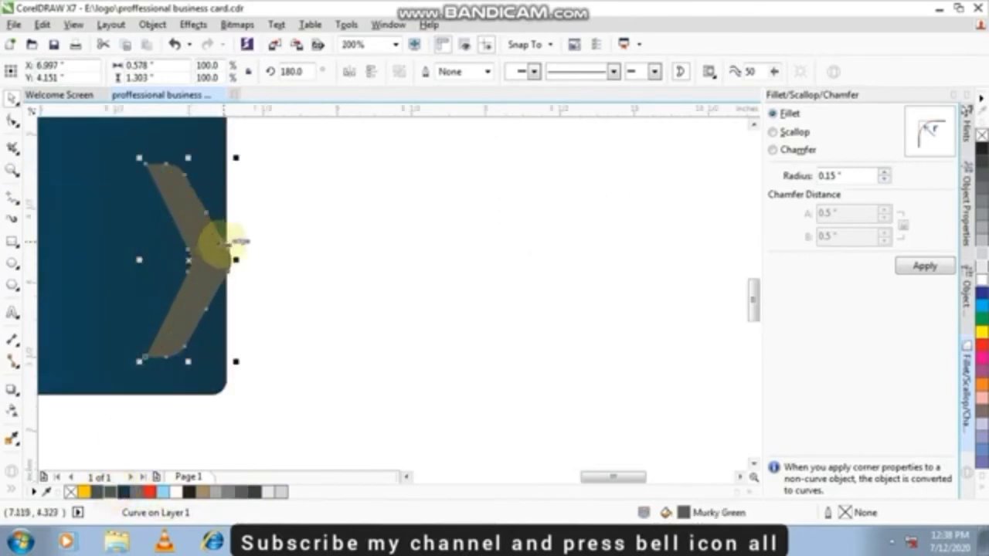
Step: Move the chevron slightly inward from the card's right edge and center it vertically on the card
left_click_drag(216, 263, 188, 249)
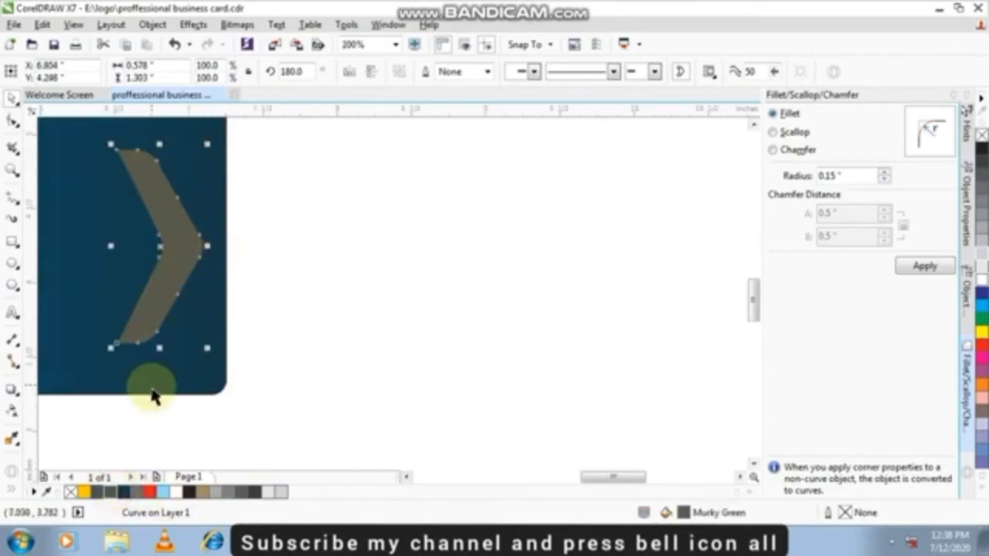
left_click(152, 393, "shift")
left_click(366, 333)
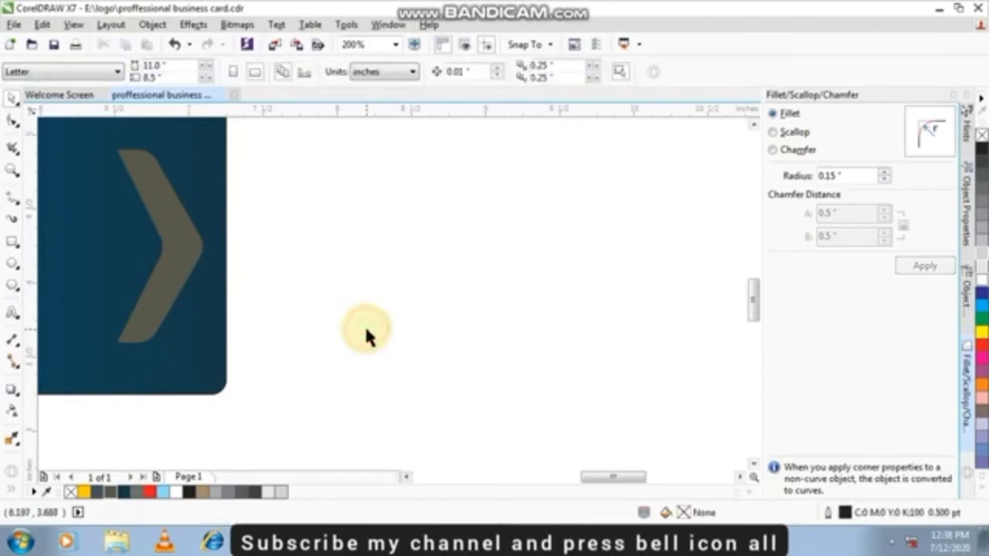
Step: Fill the chevron on the card with dark grey C0 M0 Y0 K80
scroll(315, 291, "down", 2)
scroll(81, 272, "up", 3)
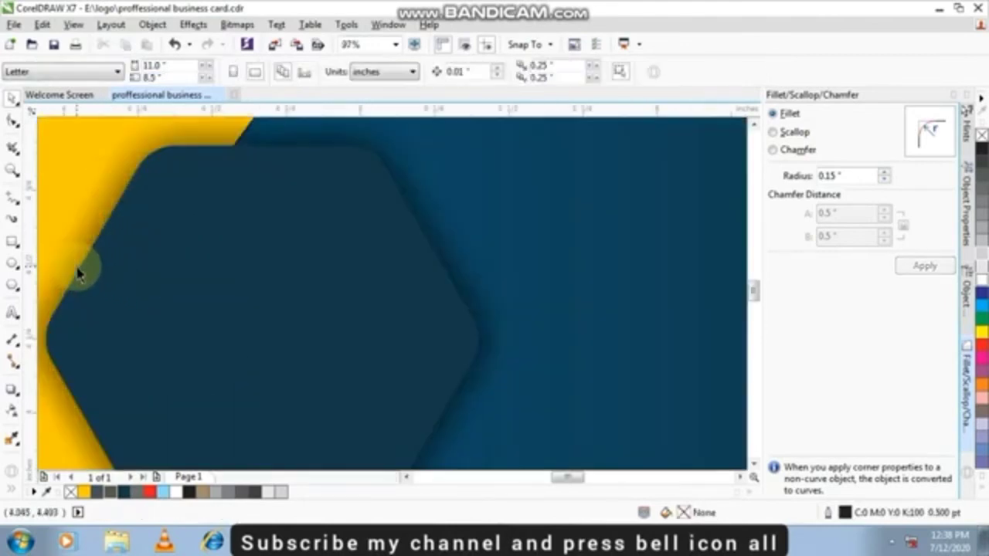
scroll(201, 302, "down", 2)
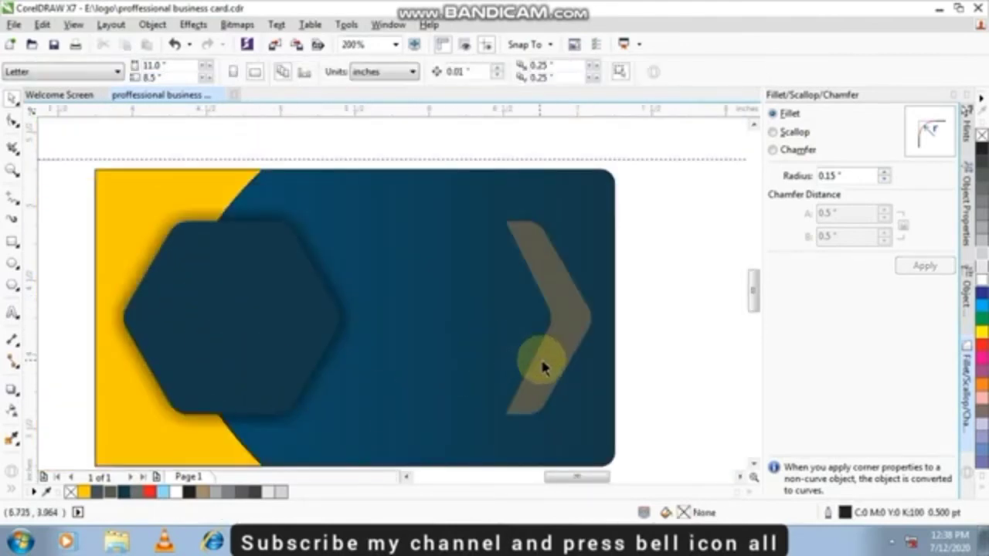
left_click(590, 353)
left_click(982, 190)
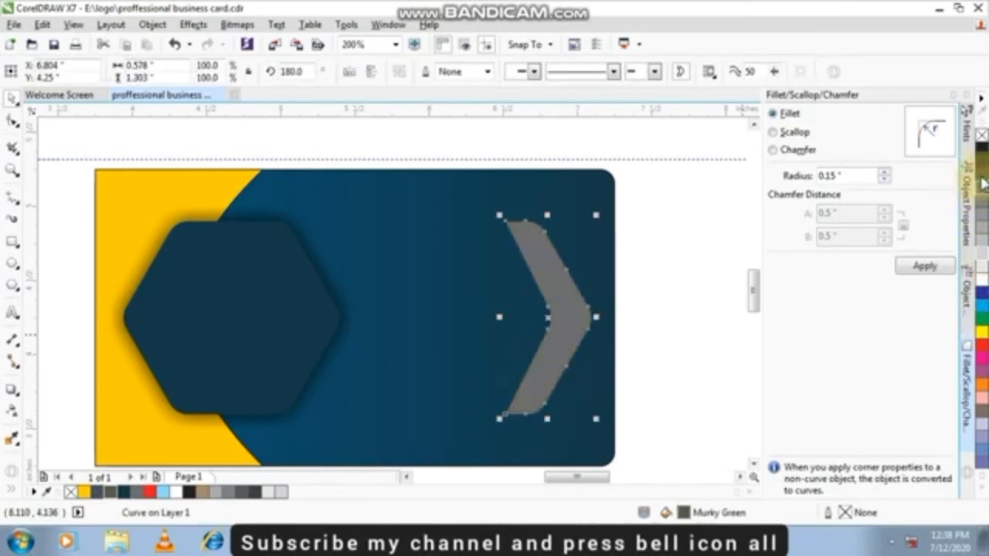
left_click(983, 182)
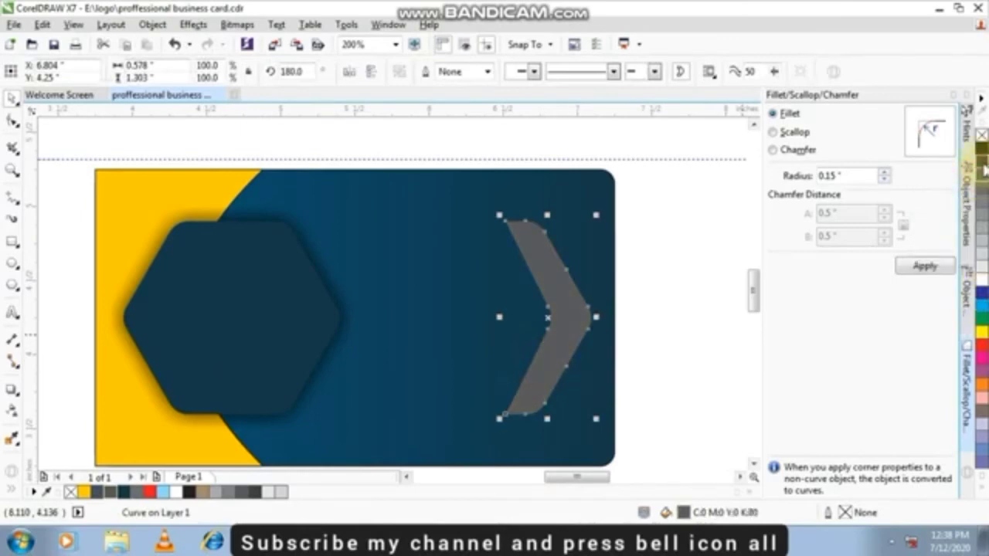
left_click(985, 173)
left_click(983, 184)
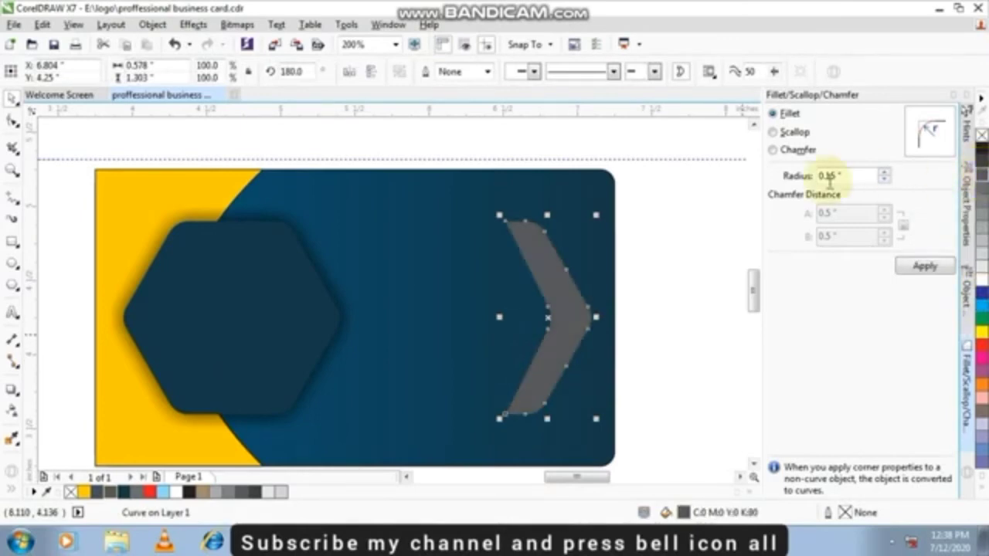
Step: Try 90% Black and 70% Black fills on the chevron on the card
left_click(980, 173)
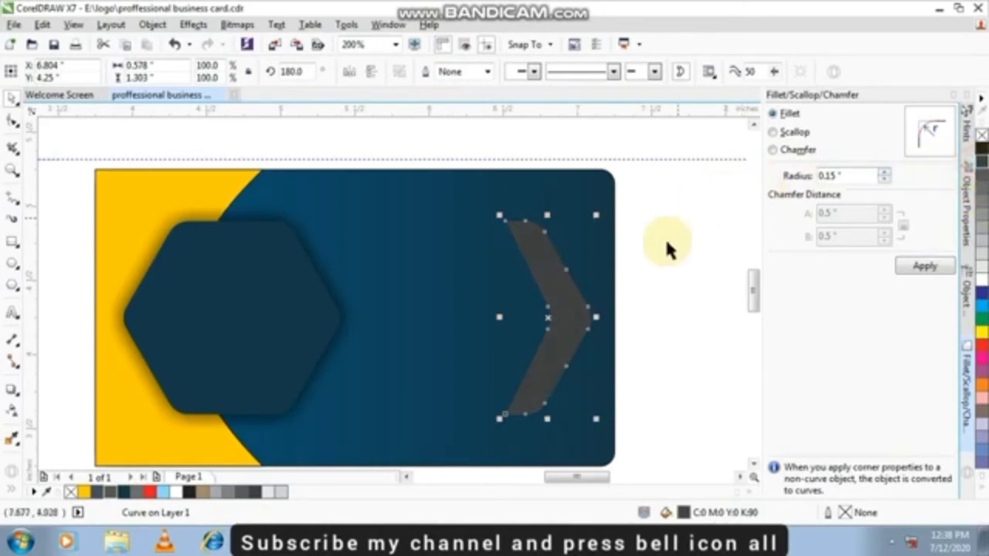
left_click(981, 184)
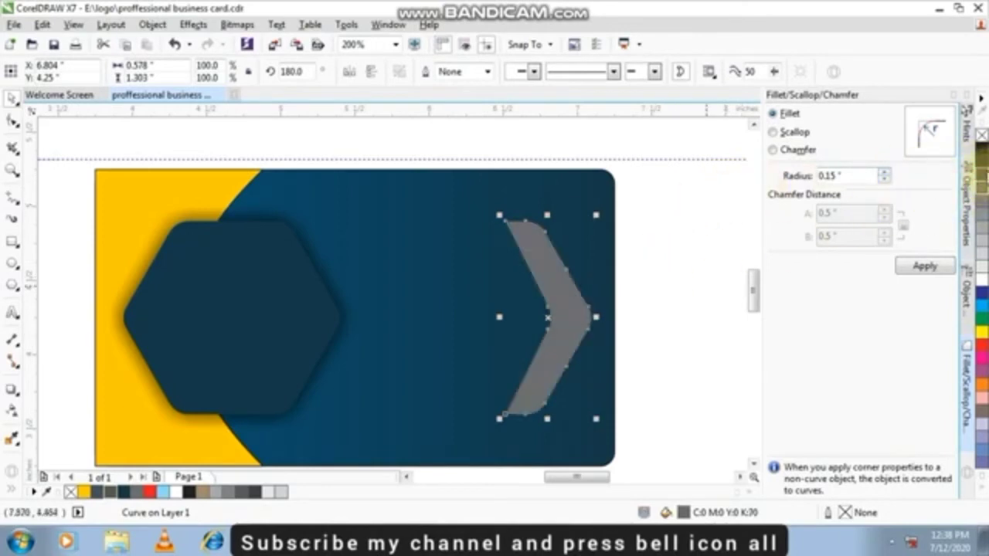
left_click(711, 214)
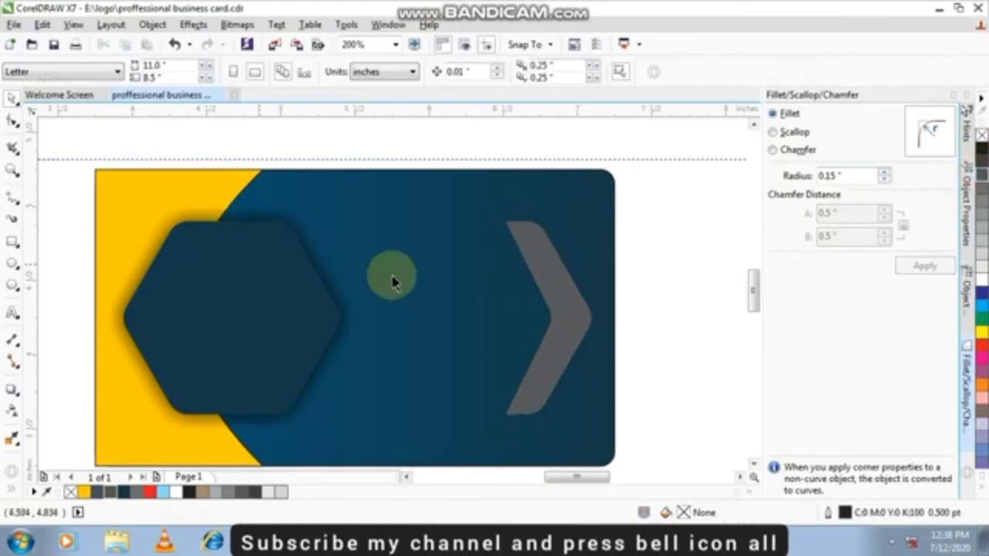
Step: Move the prepared contact details, icon chevron and company logo from beside the page to just below the card
scroll(374, 303, "down", 1)
scroll(364, 248, "down", 1)
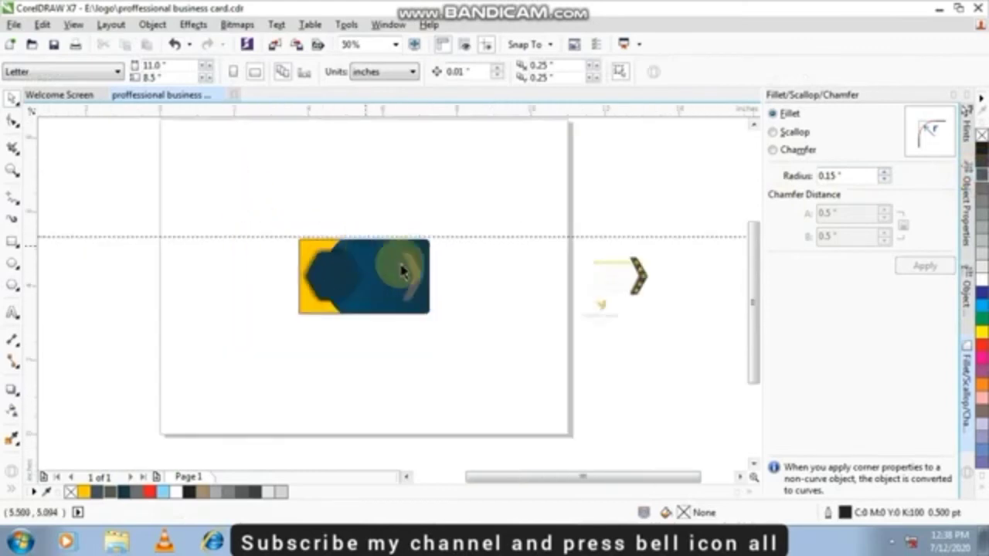
left_click_drag(541, 193, 392, 334)
scroll(392, 334, "up", 2)
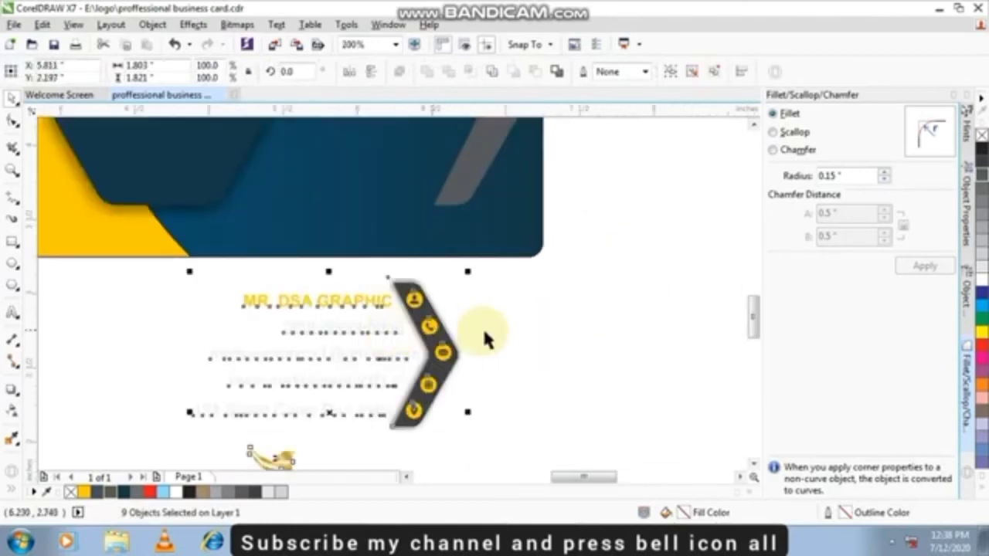
left_click(521, 316)
Step: Ungroup the small icon chevron so that its dark shape and yellow contact icons are separate objects
left_click(409, 292)
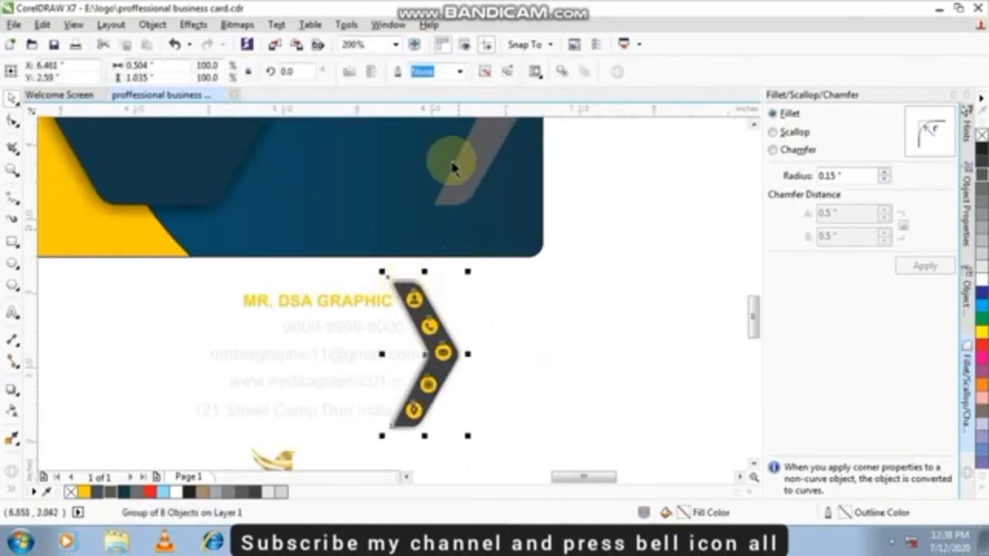
left_click(485, 72)
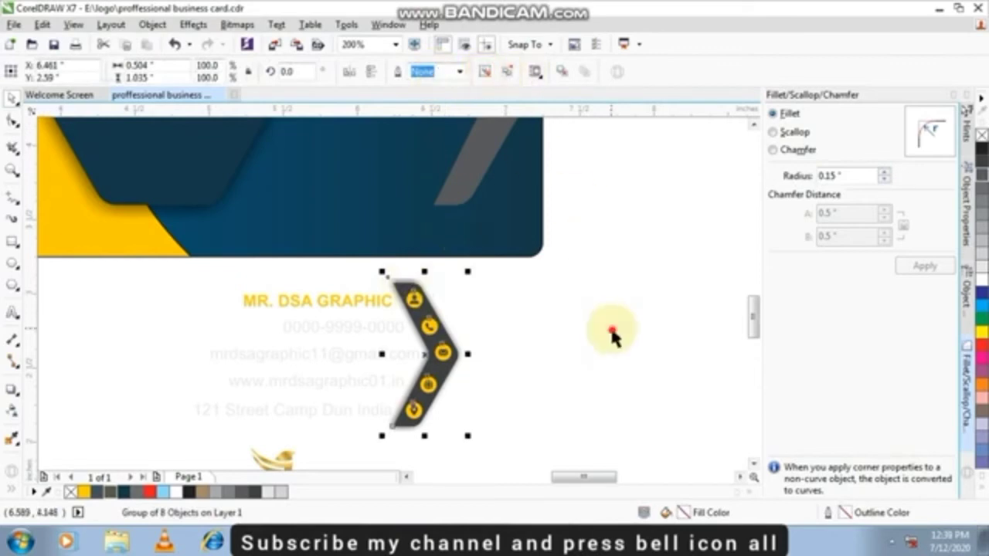
left_click(403, 280)
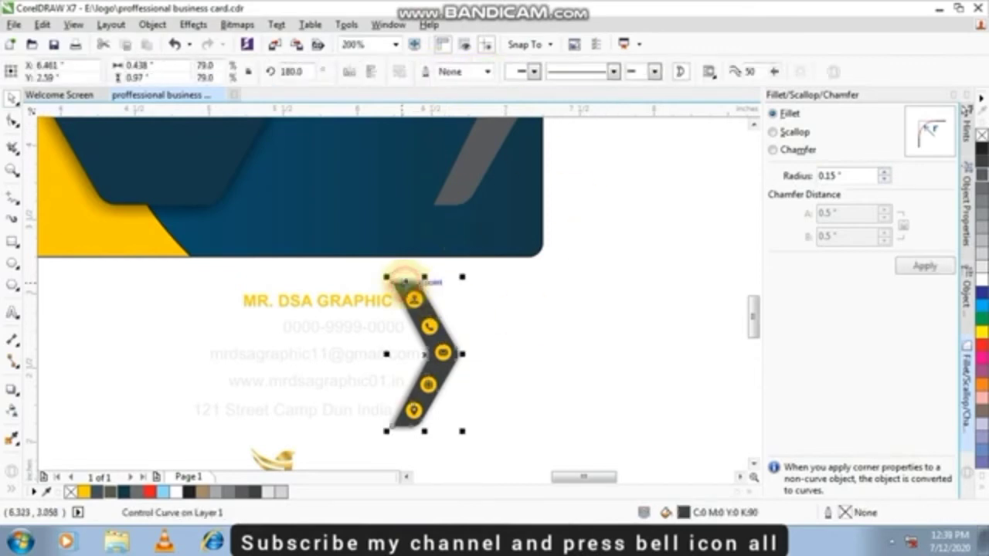
left_click(544, 317)
scroll(545, 316, "down", 2)
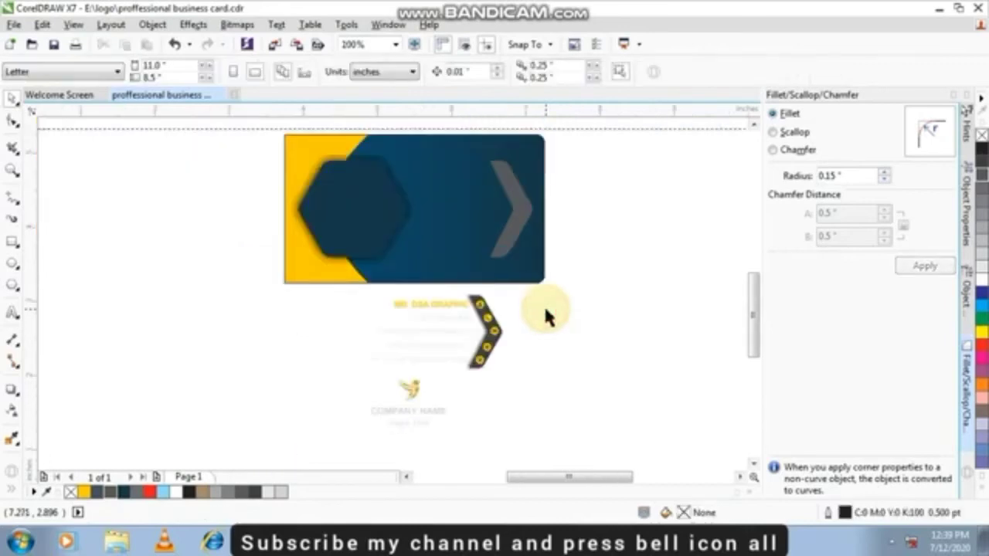
Step: Move the small shadowed chevron, without its icons, onto the card beside the large chevron
double_click(475, 303)
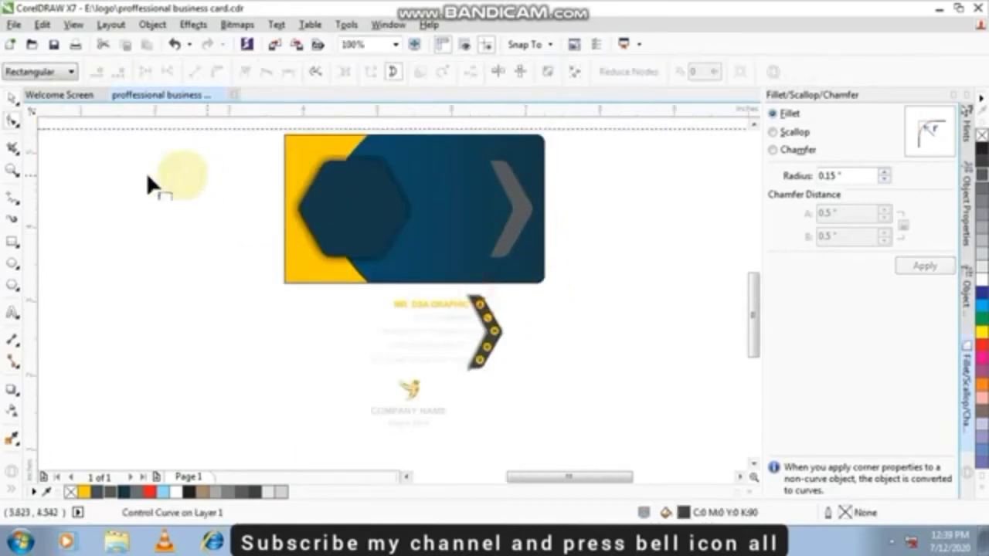
left_click(11, 97)
left_click(485, 331)
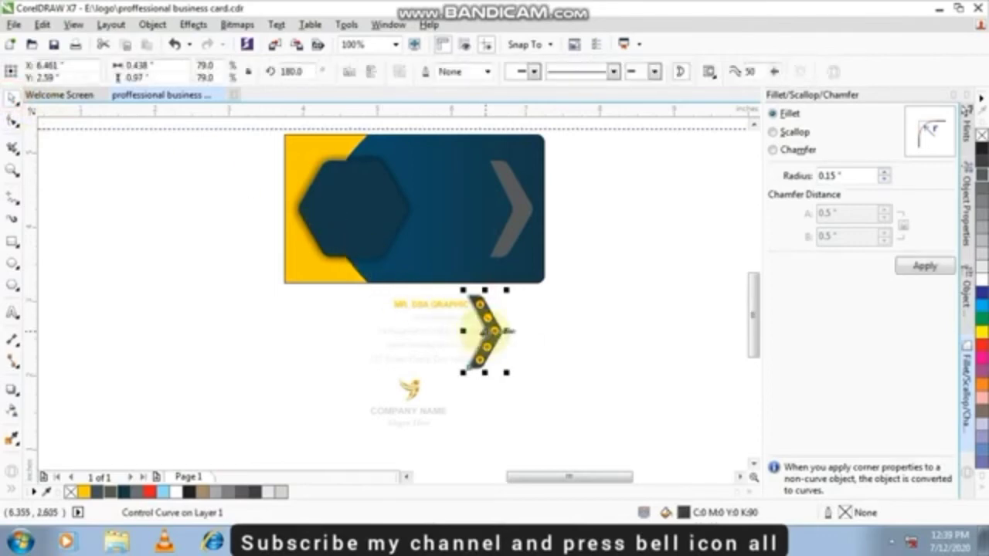
left_click_drag(485, 330, 505, 210)
scroll(479, 235, "up", 2)
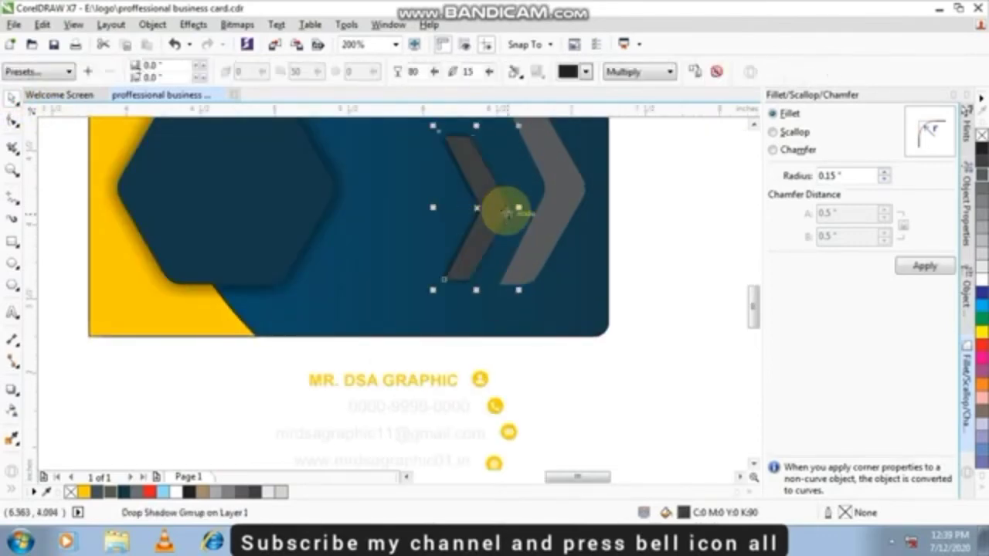
Step: Fill the large chevron with C0 M0 Y0 K90 to match the small one
left_click(553, 193)
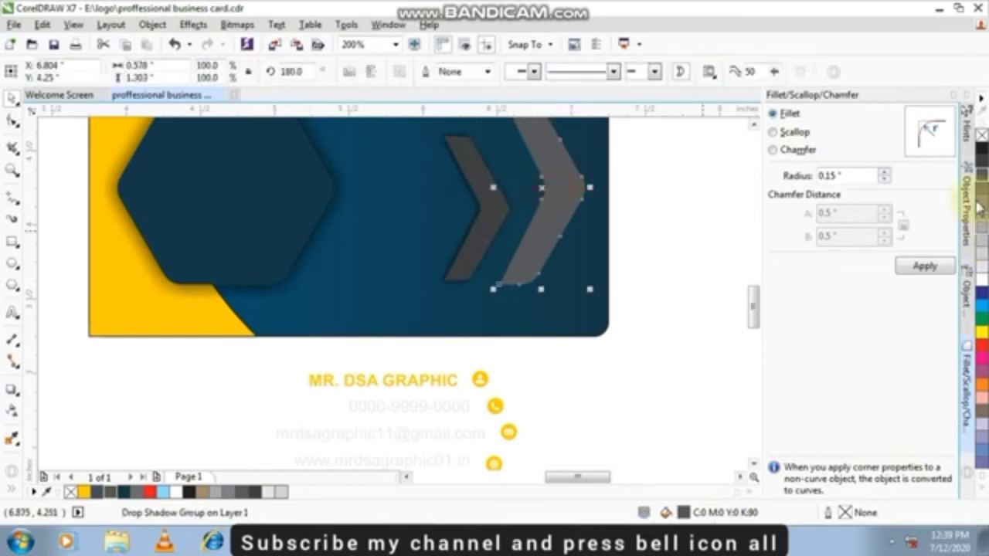
left_click(980, 161)
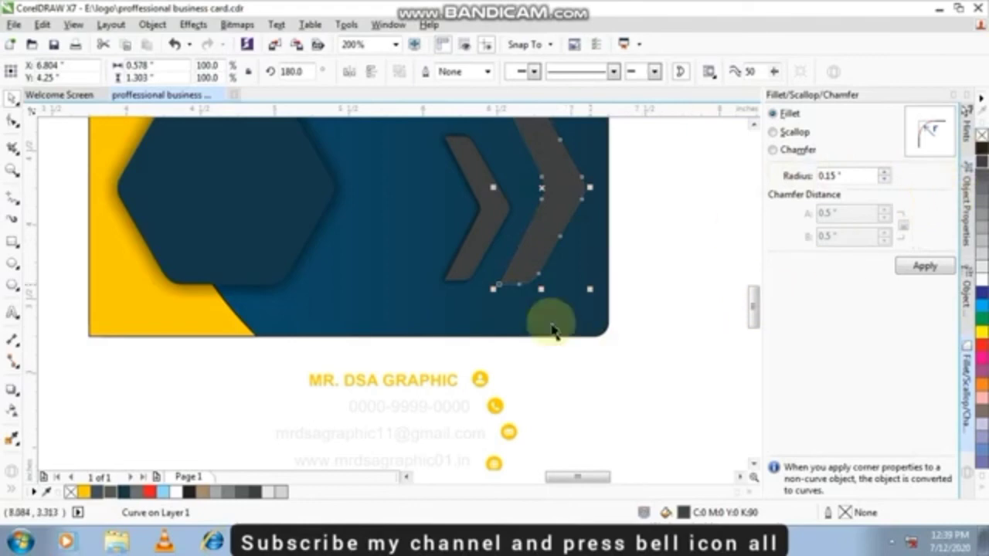
left_click(636, 395)
Step: Lay the small chevron over the large one to compare them, and move it back beside it
left_click(494, 218)
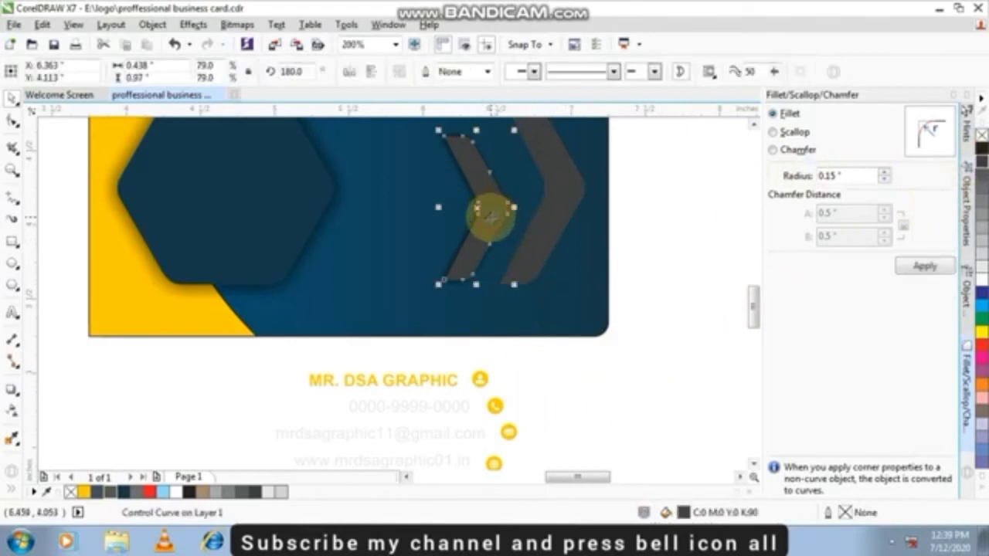
left_click_drag(490, 209, 571, 215)
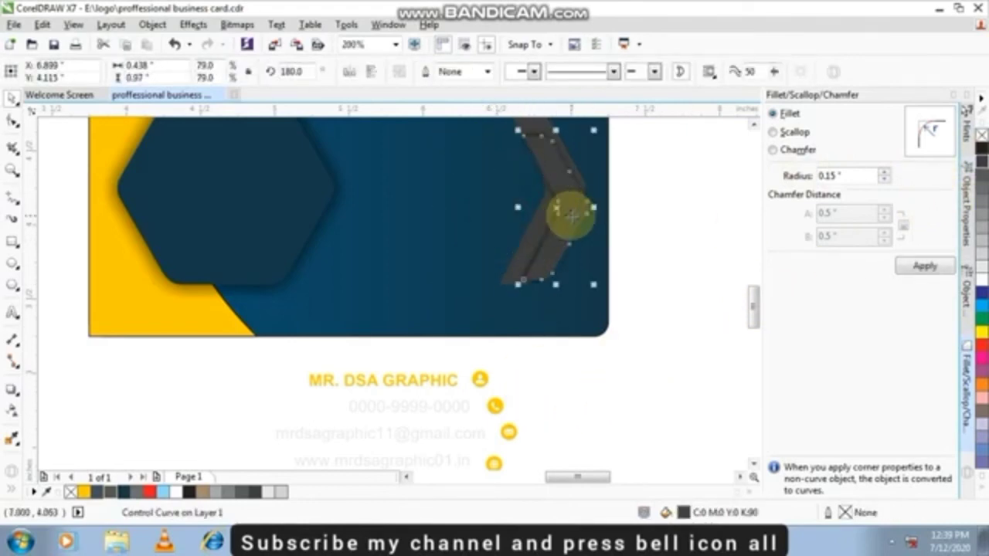
scroll(571, 214, "down", 2)
scroll(577, 194, "up", 2)
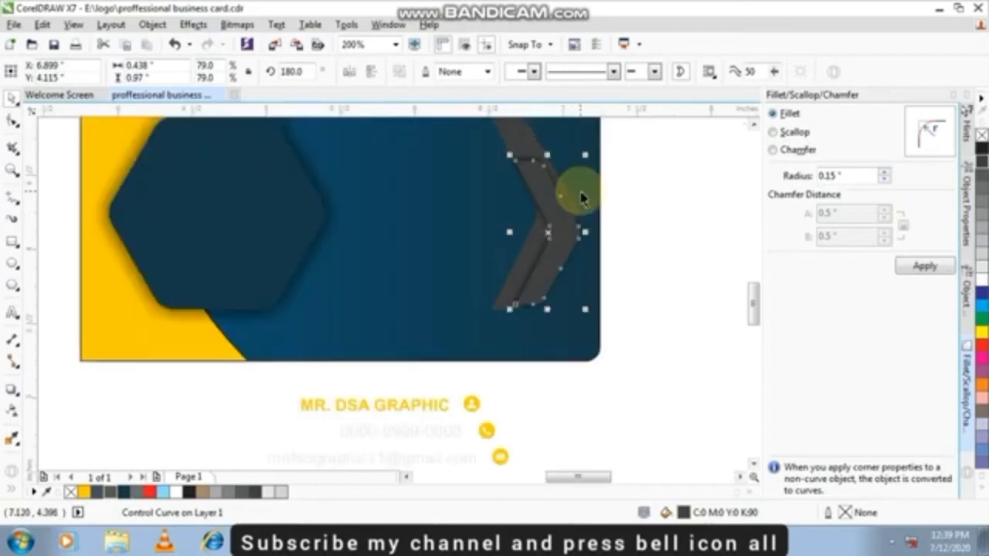
left_click_drag(554, 235, 468, 215)
Step: Delete the large chevron from the card and select the small chevron together with the card background
left_click(568, 211)
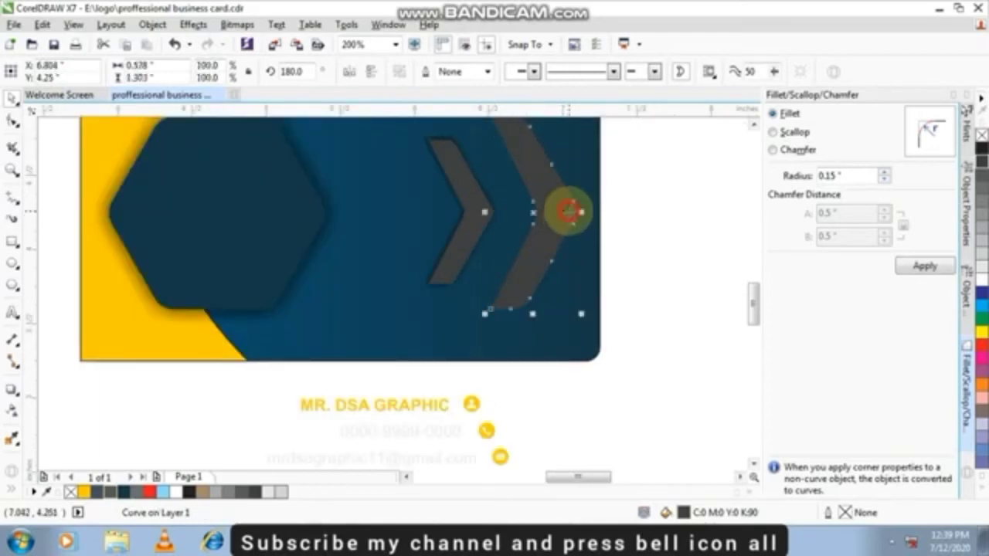
key("Delete")
scroll(572, 220, "down", 2)
left_click(506, 210)
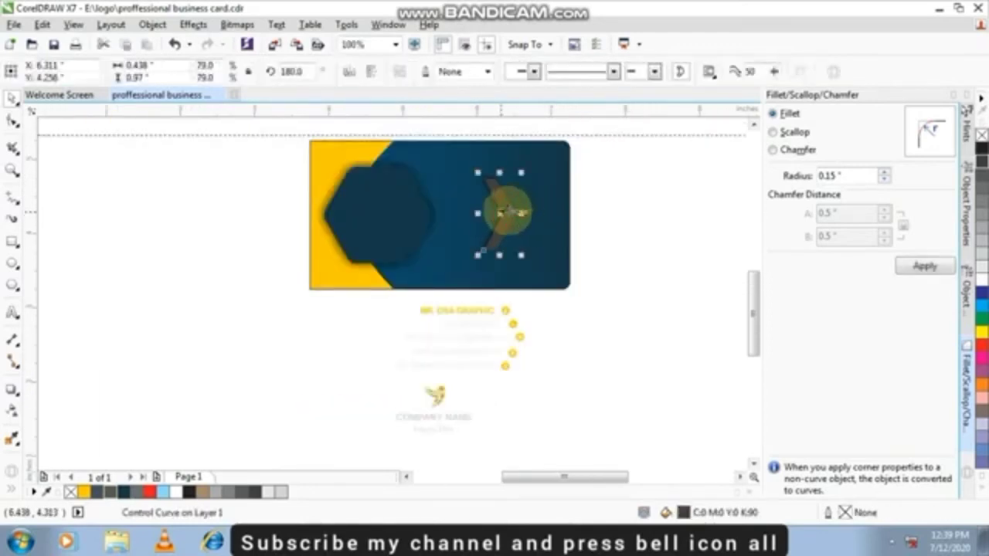
left_click(540, 229, "shift")
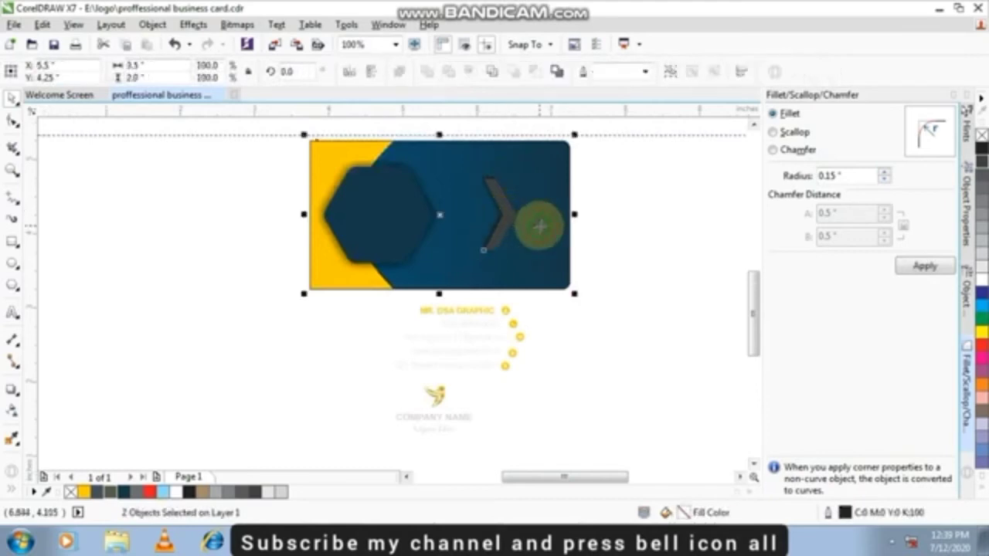
Step: Undo the large chevron's deletion and recolouring and the small chevron's moves
left_click(672, 209)
key("ctrl+z")
key("ctrl+z")
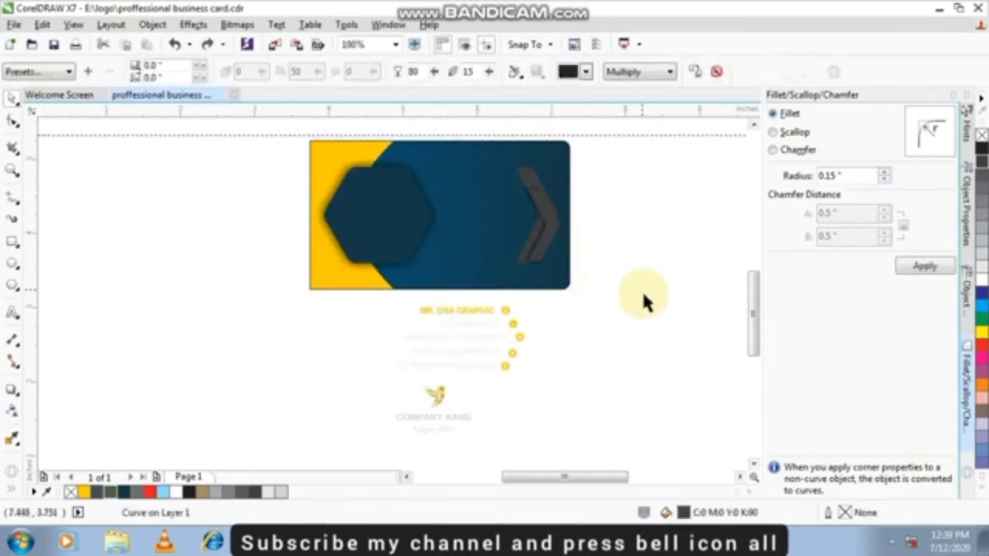
key("ctrl+z")
key("ctrl+z")
left_click(631, 314)
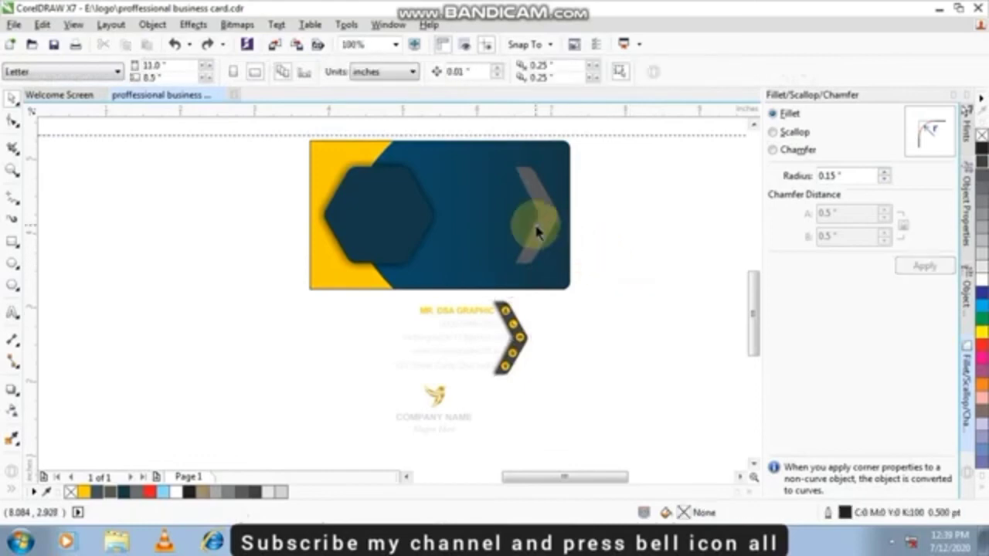
Step: Move the large grey chevron off the card to the empty area at its lower left
left_click(551, 238)
left_click(542, 214)
left_click_drag(543, 214, 265, 327)
Step: Add a black Multiply drop shadow with opacity 100 and feathering 15 to the large chevron
left_click(11, 392)
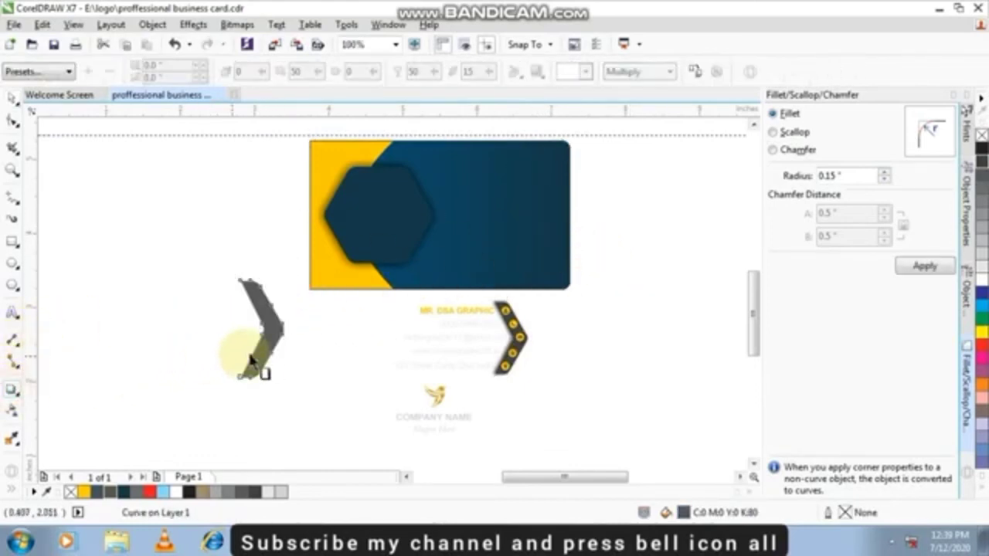
left_click_drag(265, 332, 332, 308)
scroll(265, 335, "up", 2)
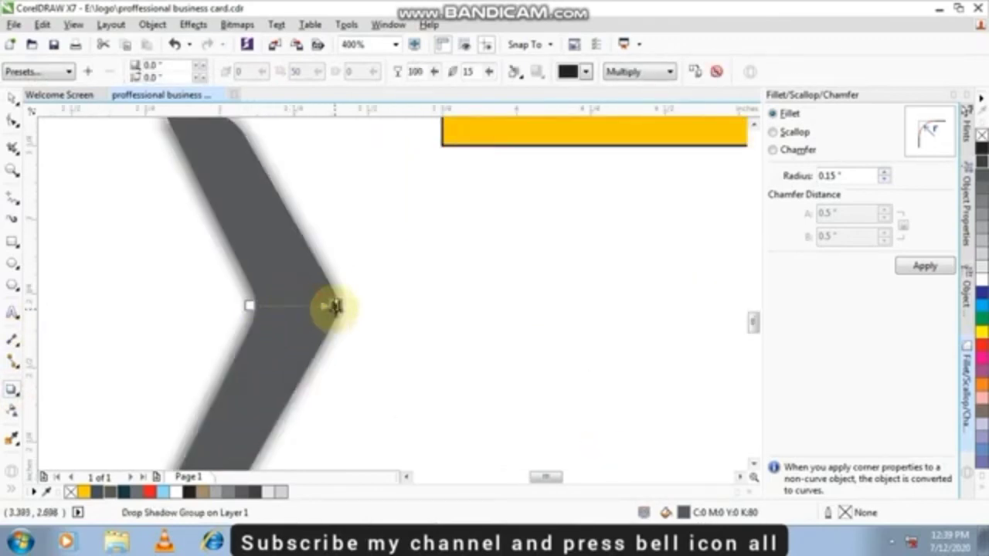
scroll(253, 320, "down", 1)
left_click(279, 300)
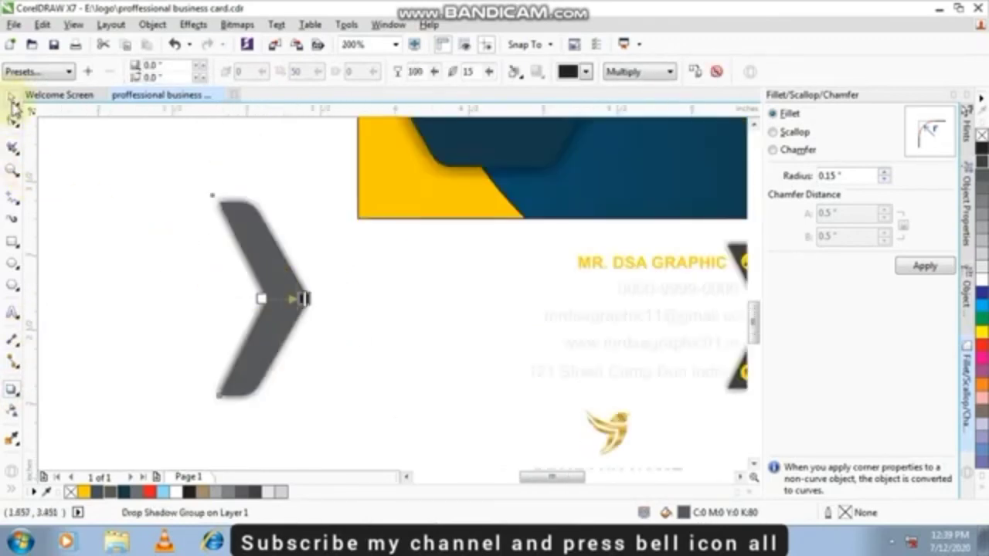
Step: Delete the large grey chevron together with its drop shadow
left_click(13, 108)
left_click_drag(132, 171, 335, 413)
key("Delete")
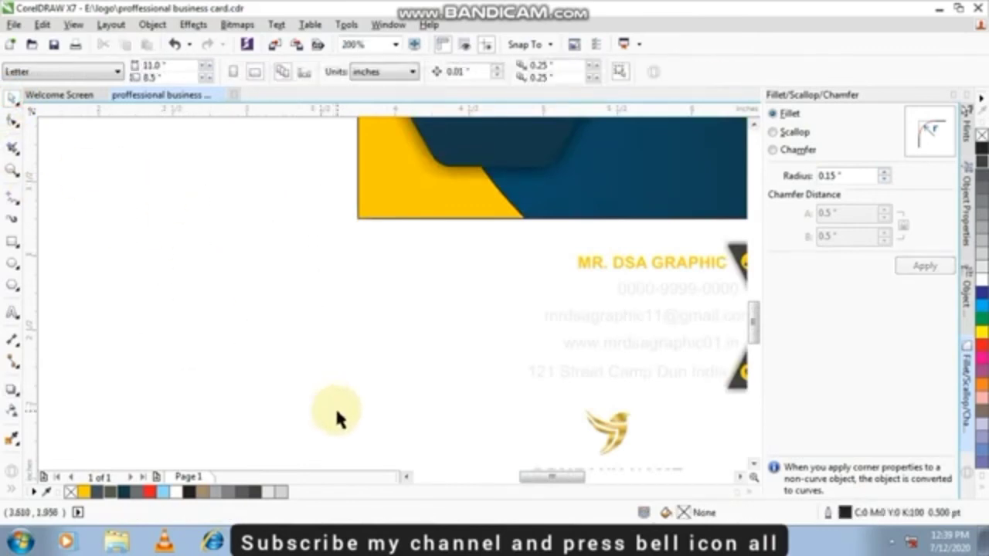
key("F4")
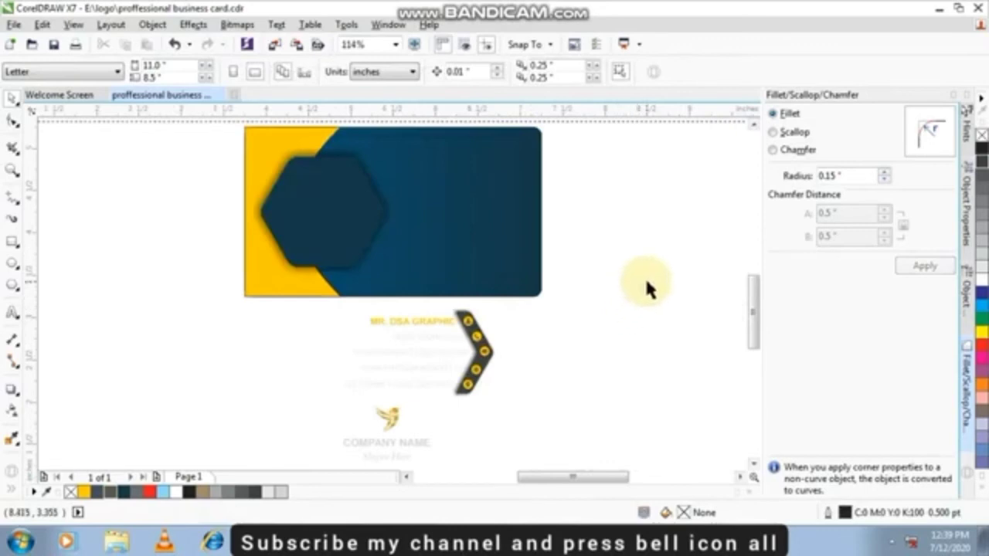
Step: Move the contact text lines and the small icon chevron together onto the right half of the card, vertically centred
left_click_drag(647, 282, 320, 400)
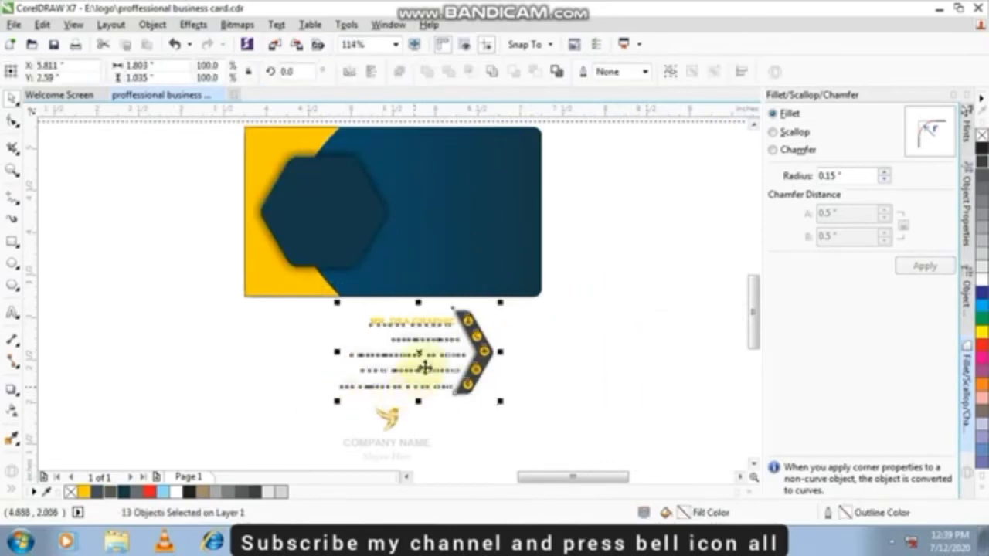
left_click_drag(420, 355, 458, 211)
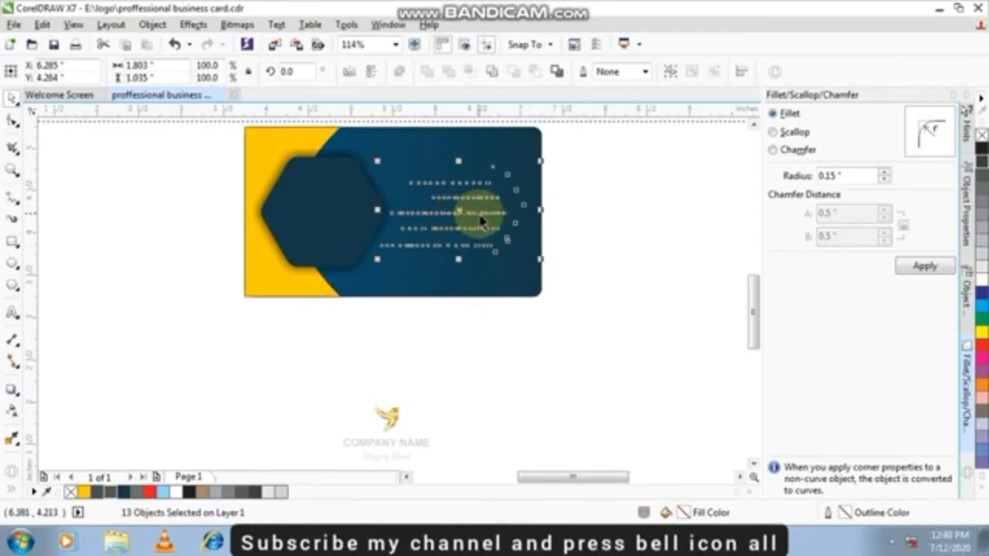
scroll(485, 219, "up", 3)
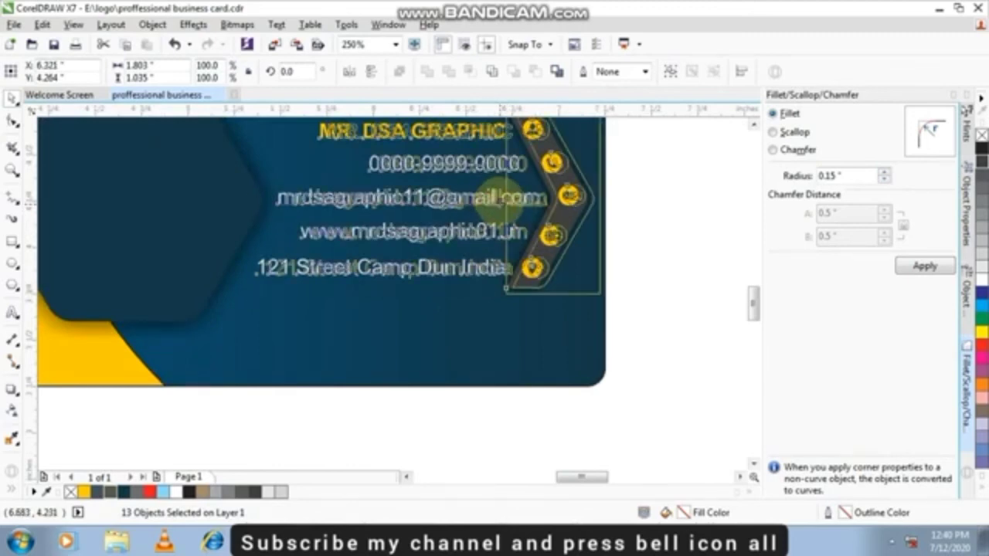
scroll(493, 201, "down", 2)
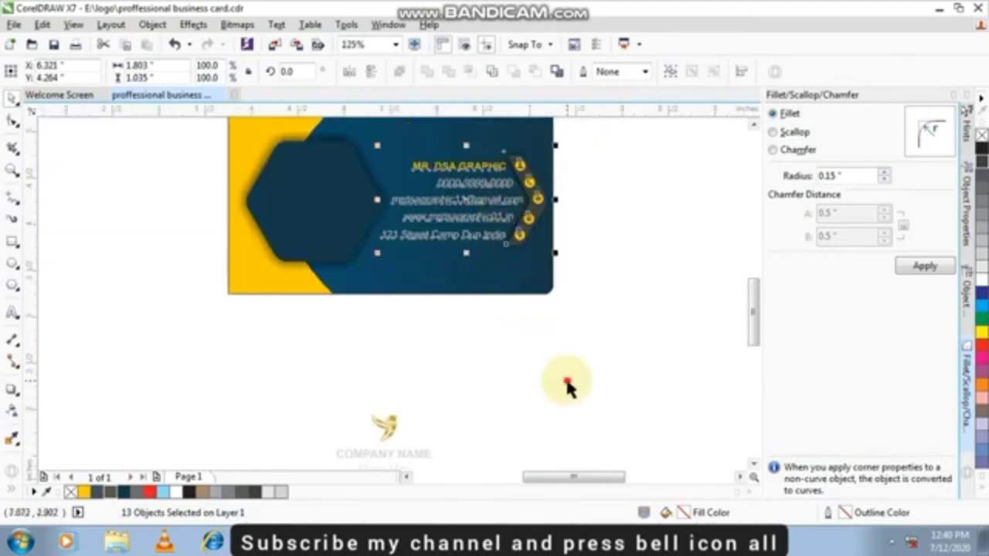
left_click(188, 122)
scroll(216, 155, "down", 3)
scroll(249, 142, "up", 2)
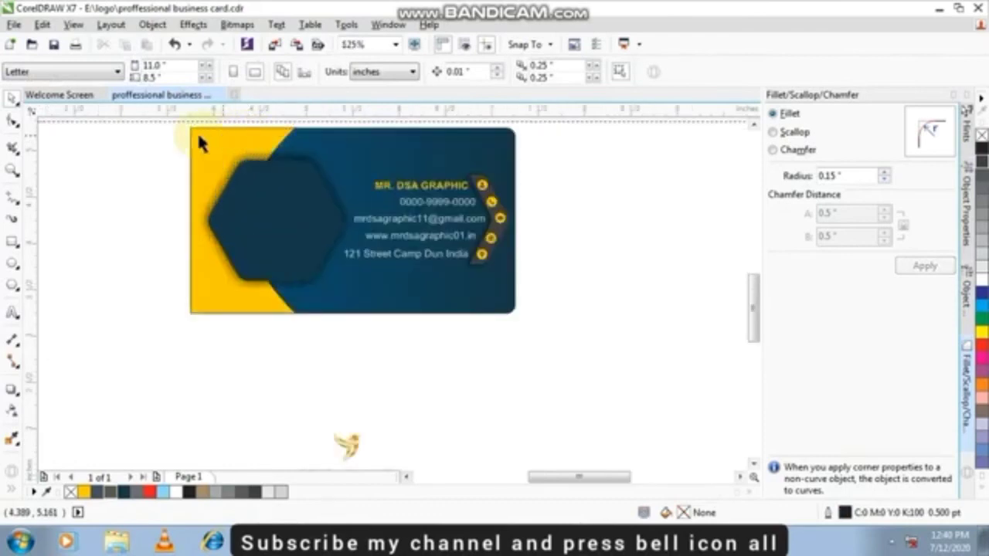
Step: Nudge the shadowed hexagon slightly left, away from the contact text
left_click_drag(177, 166, 347, 306)
scroll(351, 302, "up", 2)
scroll(349, 313, "down", 2)
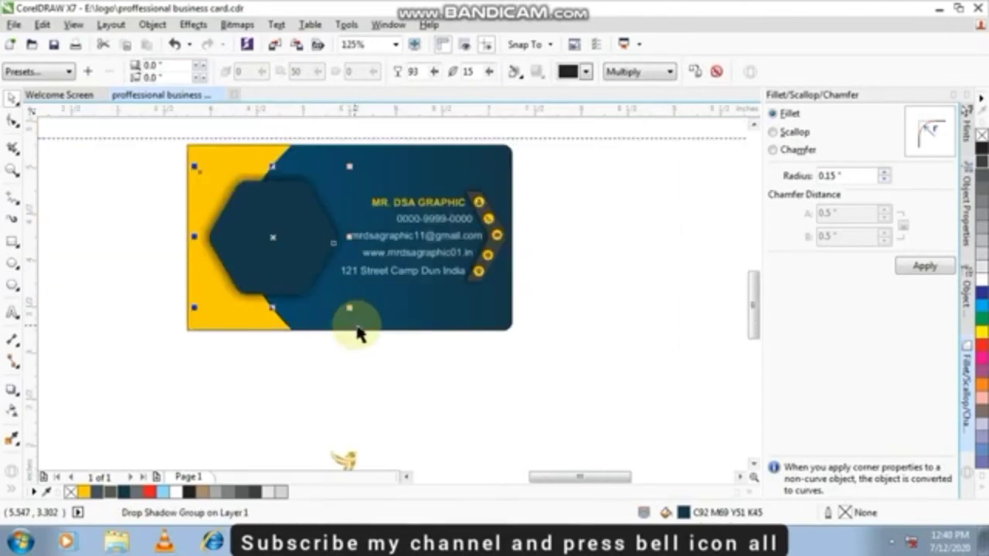
key("Left")
key("Left")
key("Left")
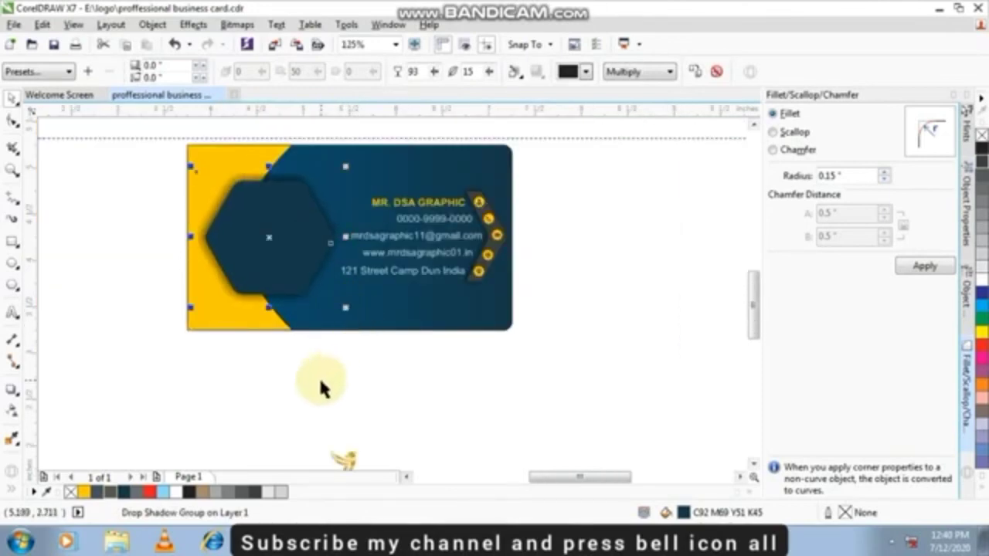
left_click(320, 395)
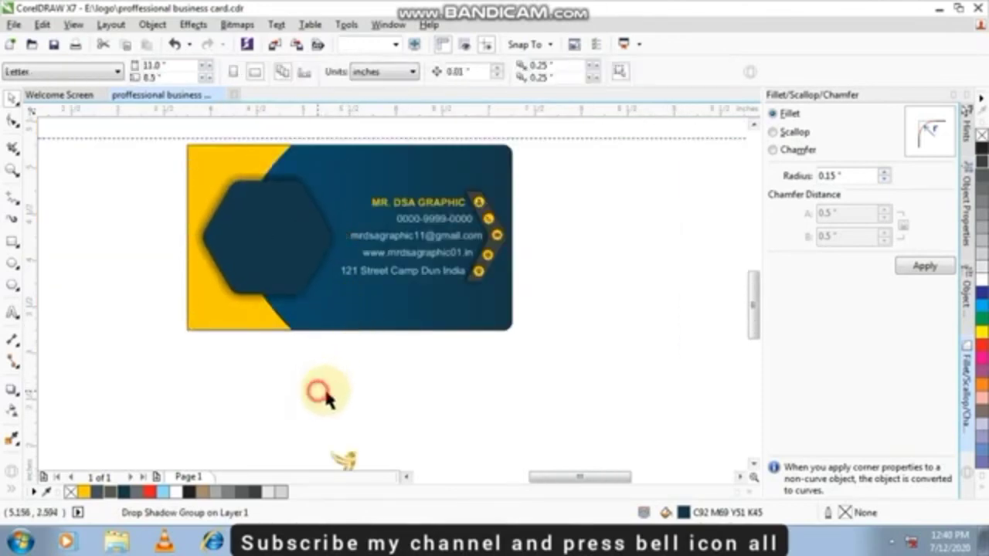
Step: Move the bird logo, company name and slogan together from below the card onto the middle of the hexagon
scroll(380, 413, "down", 1)
left_click_drag(286, 407, 403, 452)
left_click_drag(363, 404, 325, 284)
scroll(325, 284, "up", 3)
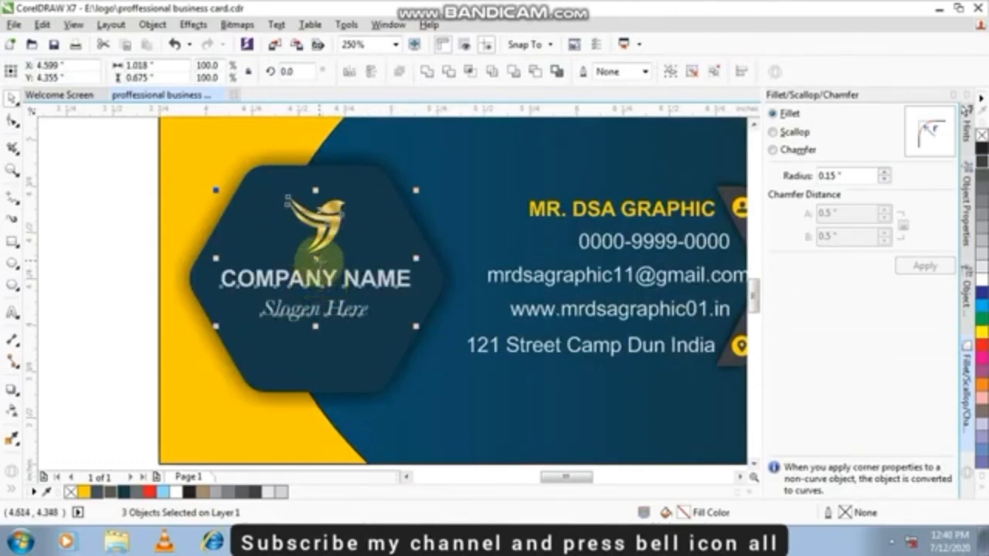
left_click_drag(317, 259, 321, 278)
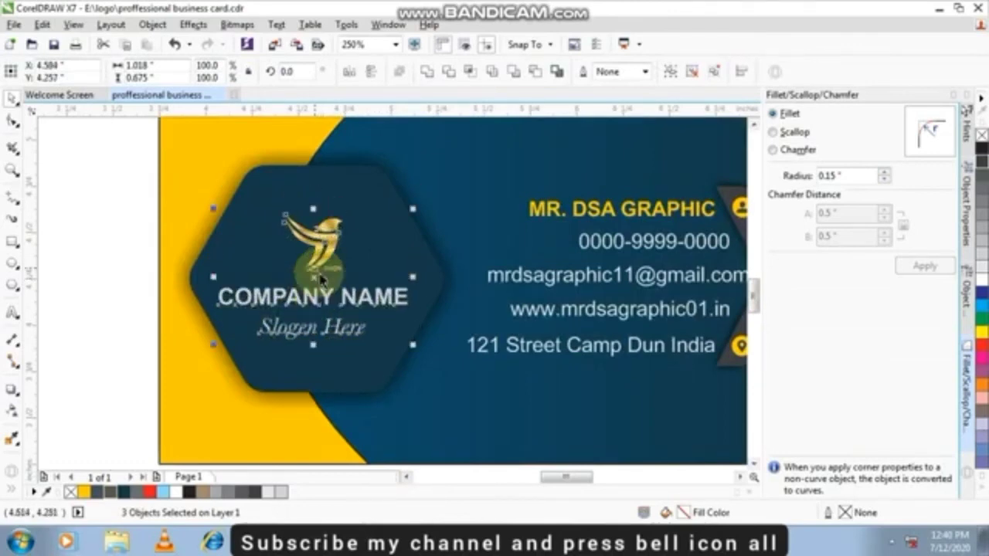
Step: Group the logo with its text and centre it vertically on the hexagon, undoing the additional right alignment
key("ctrl+g")
left_click(336, 181, "shift")
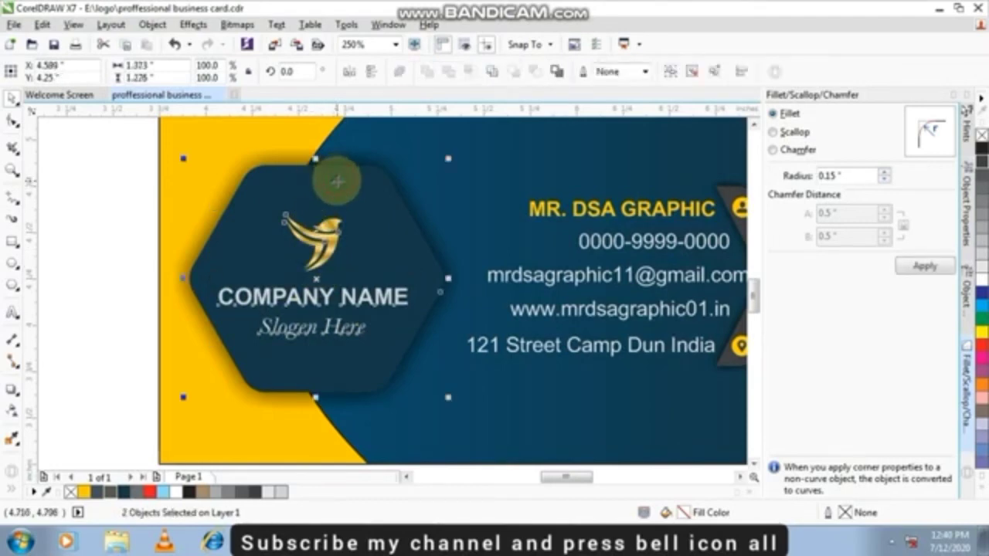
key("e")
key("r")
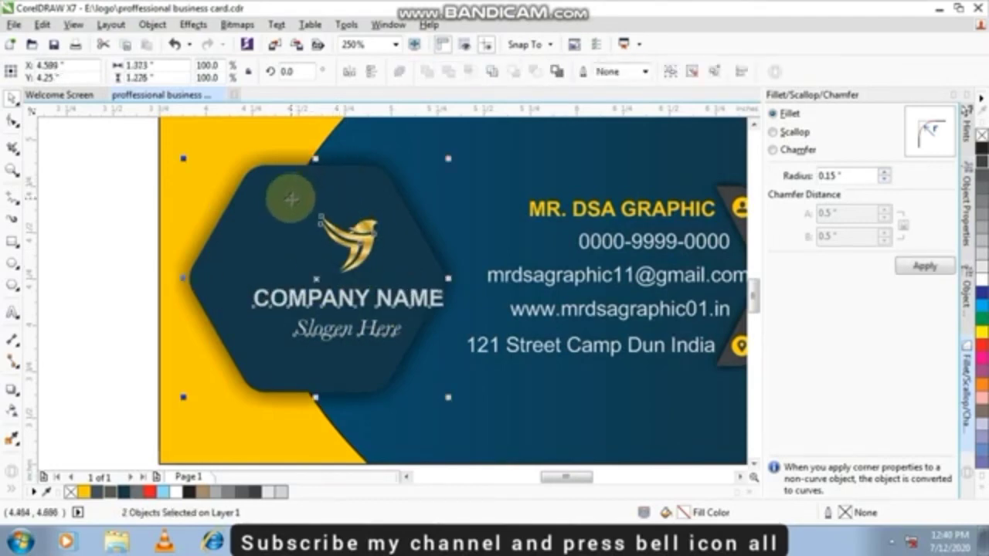
key("ctrl+z")
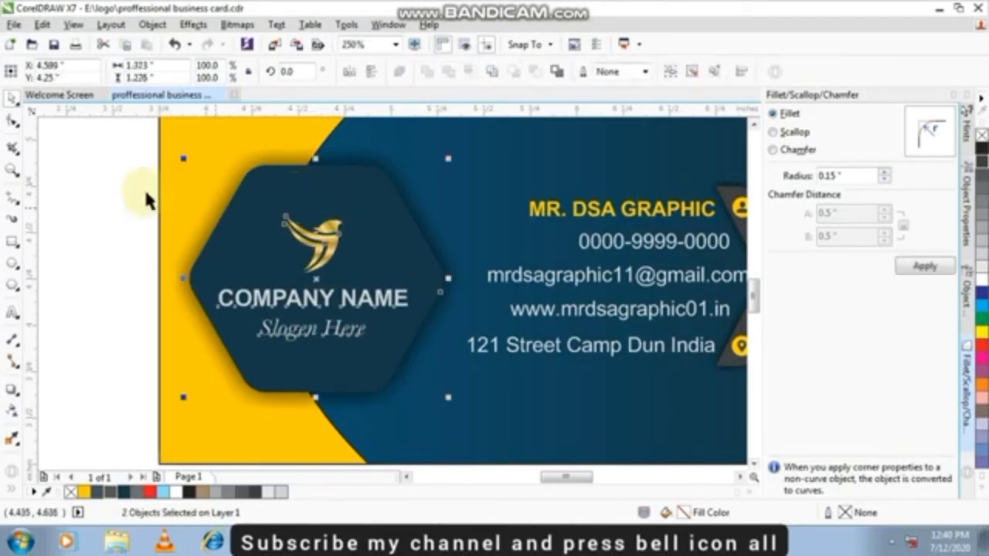
left_click(101, 180)
scroll(202, 262, "down", 2)
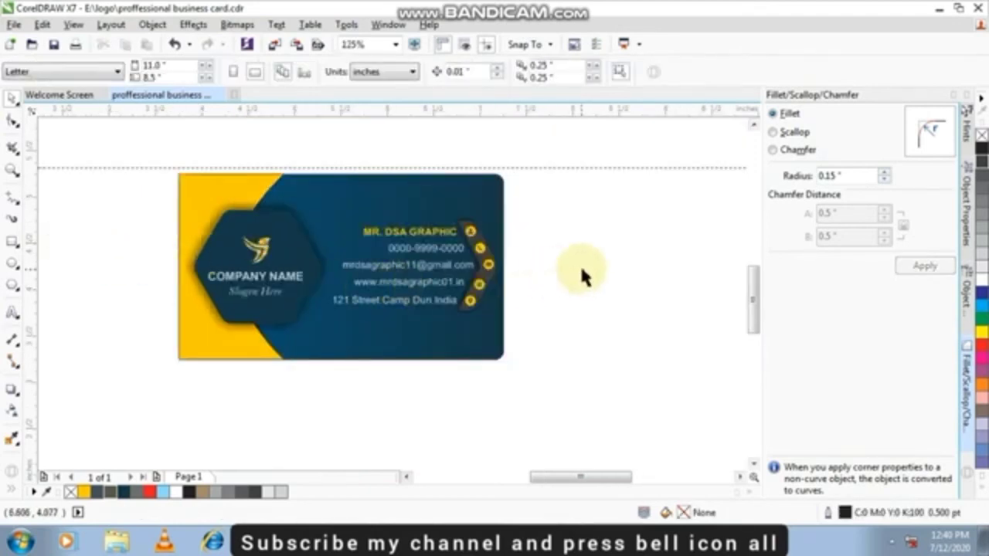
key("F4")
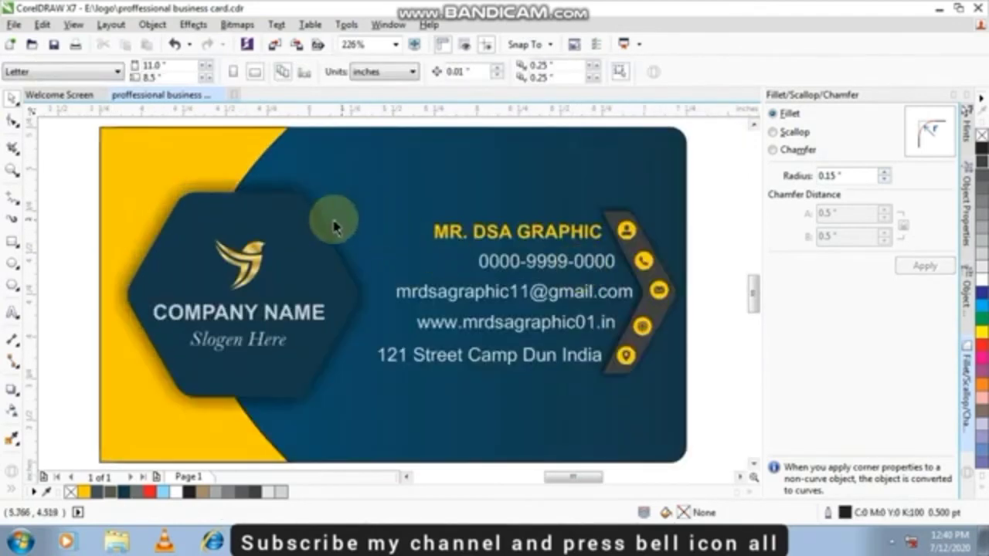
Step: PowerClip the yellow curved panel inside the card's rounded background rectangle
scroll(208, 159, "down", 2)
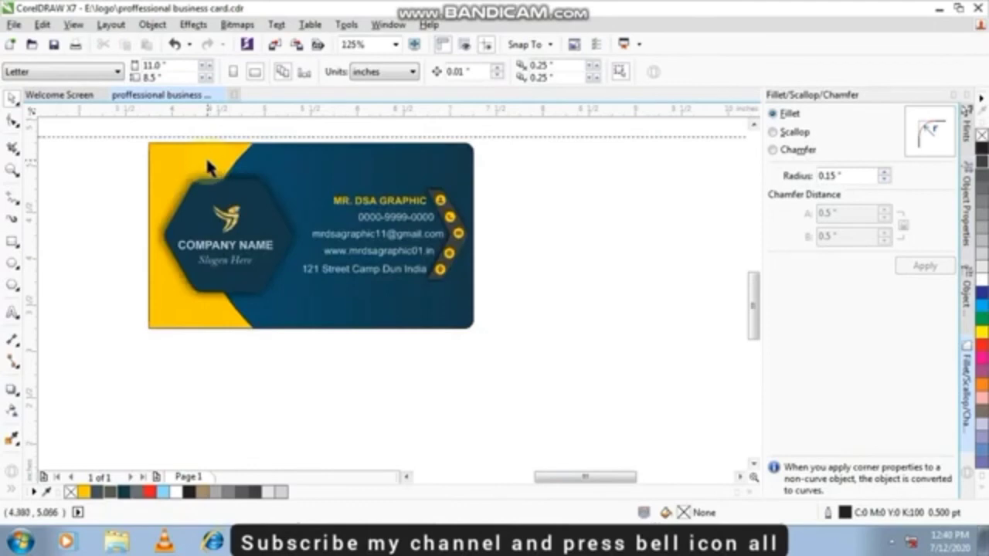
left_click(207, 159)
right_click(190, 160)
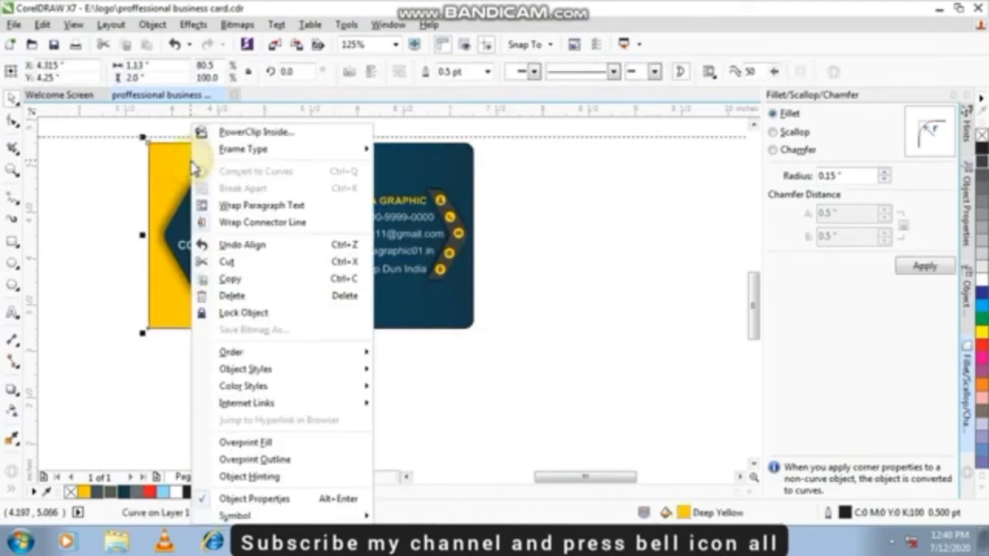
left_click(236, 130)
left_click(308, 161)
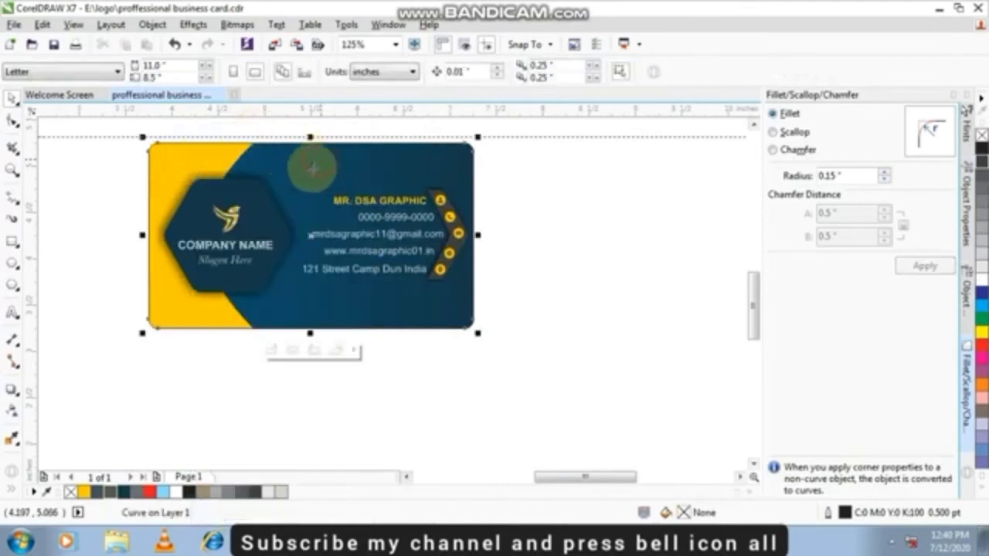
left_click(445, 311)
left_click(432, 326)
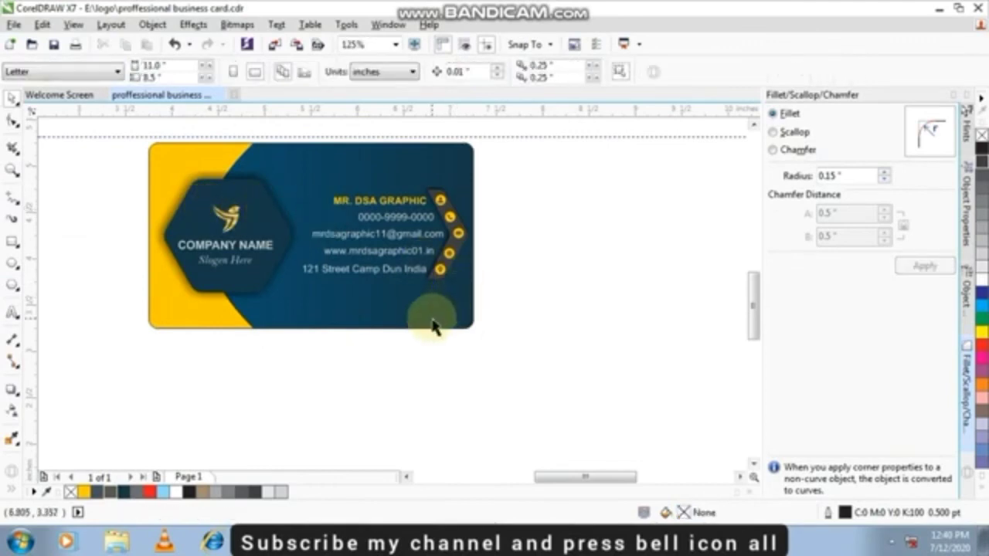
left_click(433, 325)
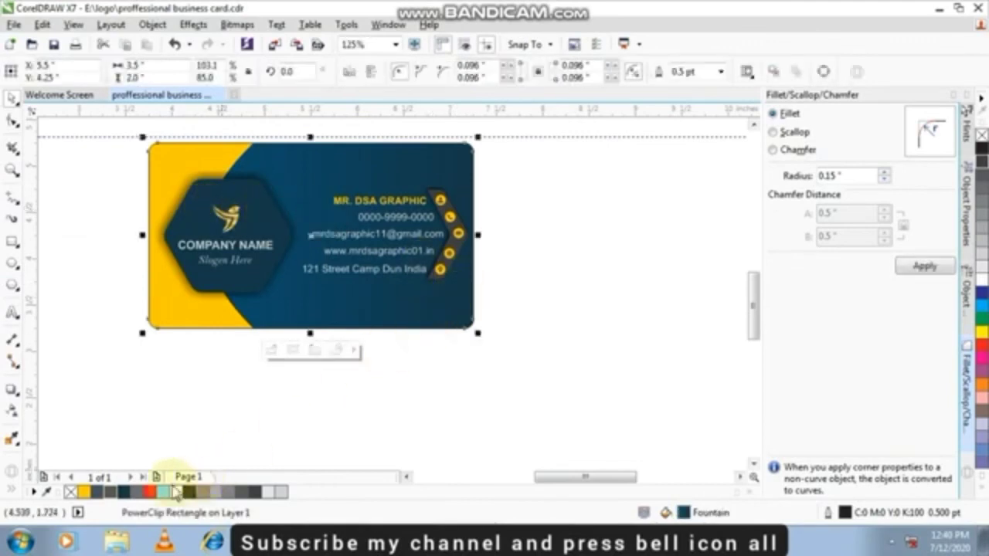
left_click(145, 417)
Step: Draw a rectangle about 7.48 by 4.82 inches around the card, centred on the page
scroll(206, 399, "down", 1)
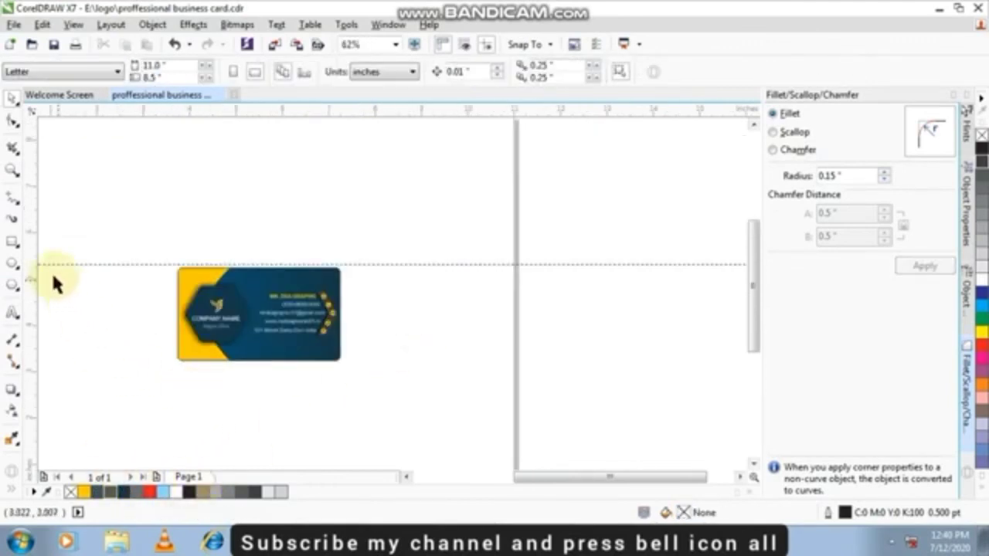
left_click(14, 240)
mouse_move(89, 204)
left_mouse_down()
mouse_move(342, 375)
mouse_move(431, 415)
mouse_move(437, 429)
left_mouse_up()
left_click(11, 99)
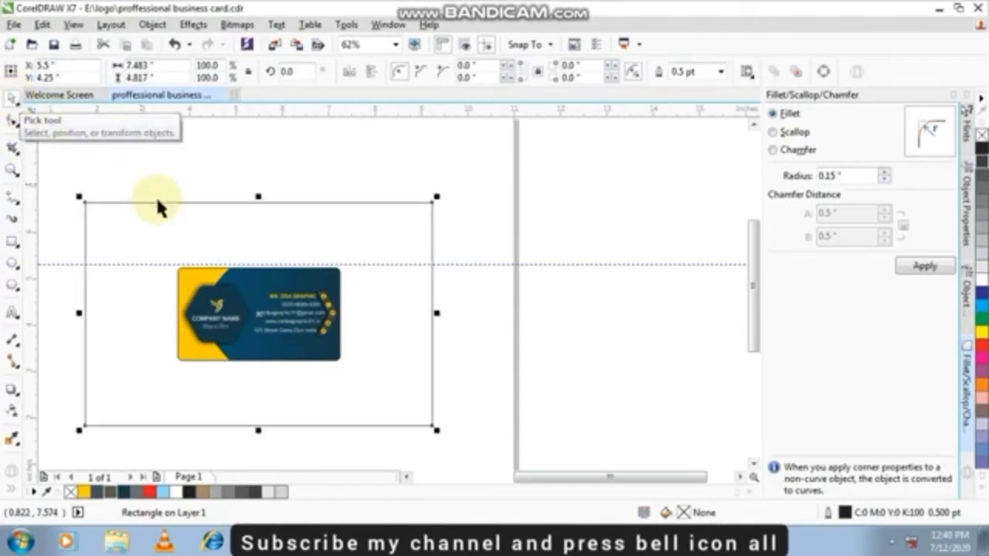
Step: Place the large rectangle behind the card and fill it with dark grey
left_click(600, 258)
left_click(270, 283)
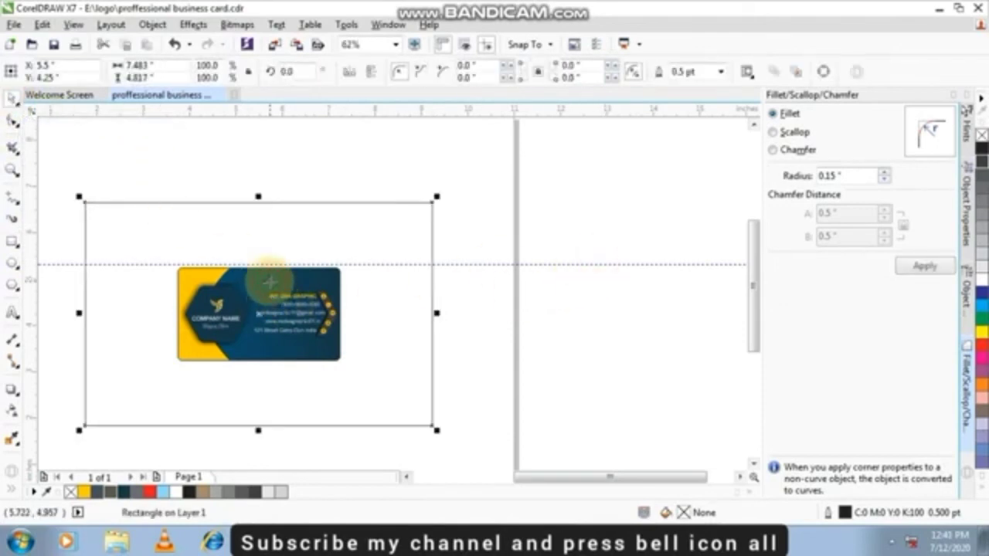
left_click_drag(519, 230, 483, 257)
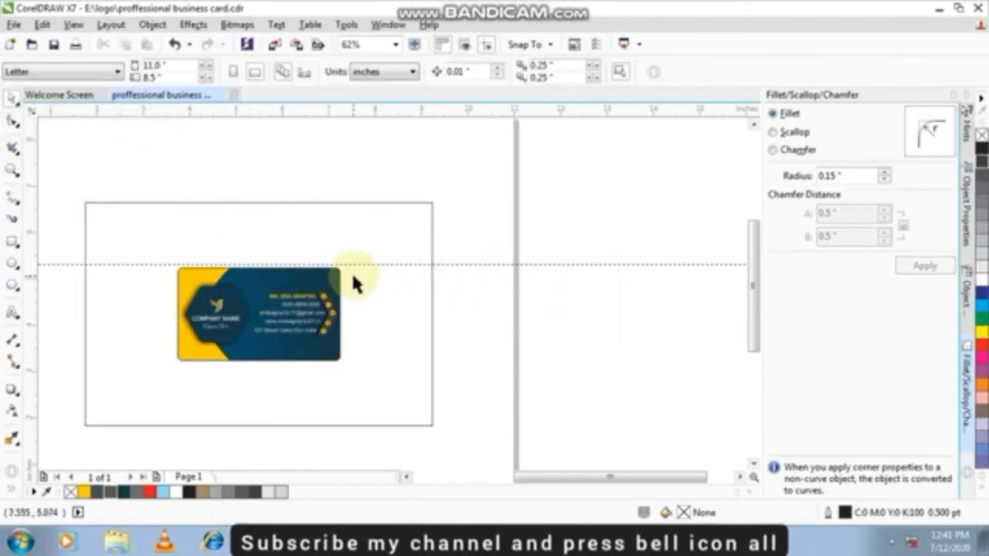
left_click(408, 303)
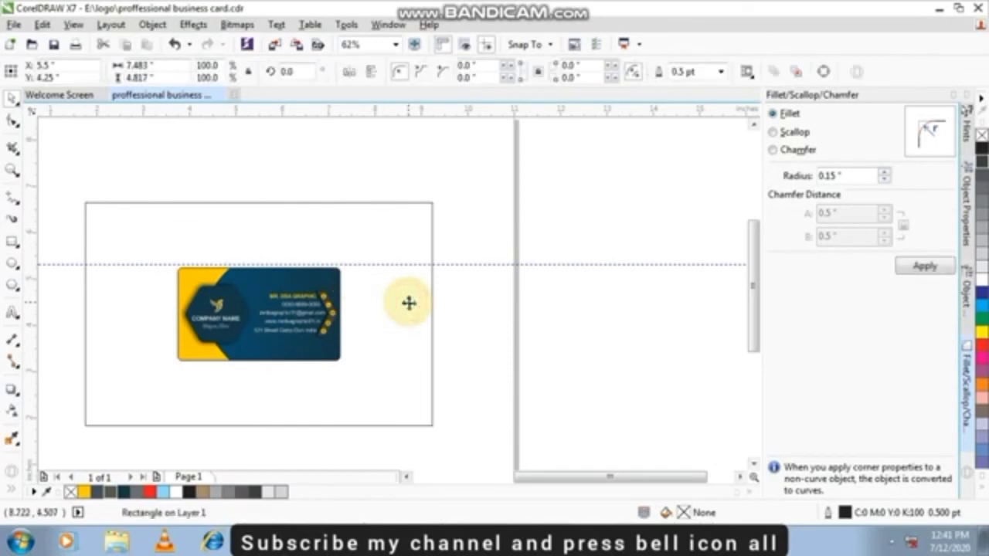
left_click(605, 311)
left_click(282, 274)
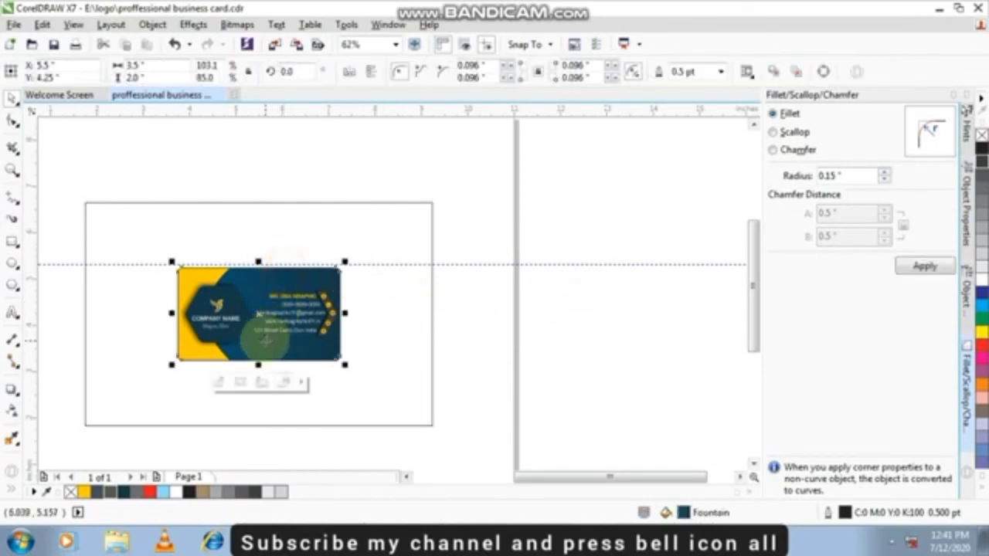
left_click(322, 415)
left_click(255, 492)
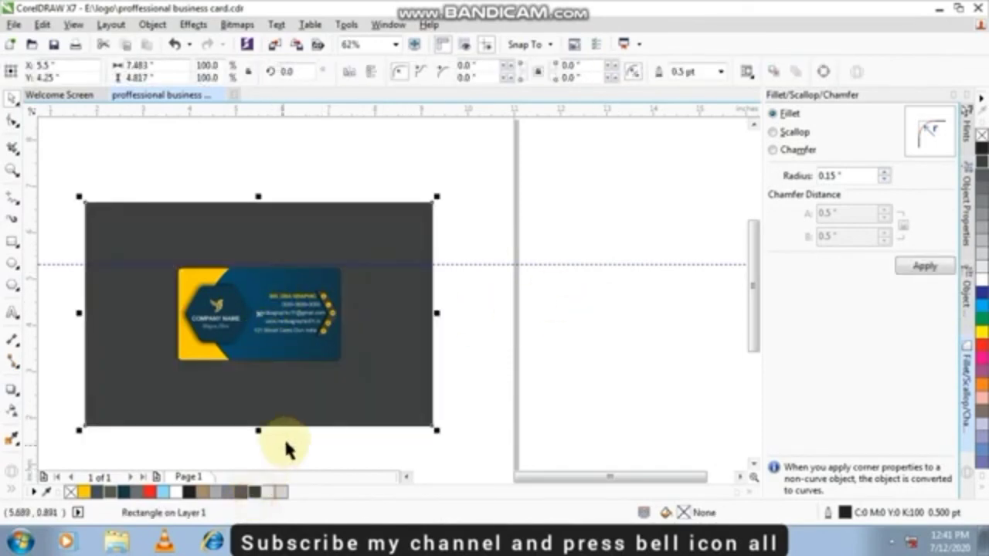
left_click(559, 342)
Step: Set the outline colour of the card's rounded rectangle to Ice Blue
scroll(342, 266, "up", 3)
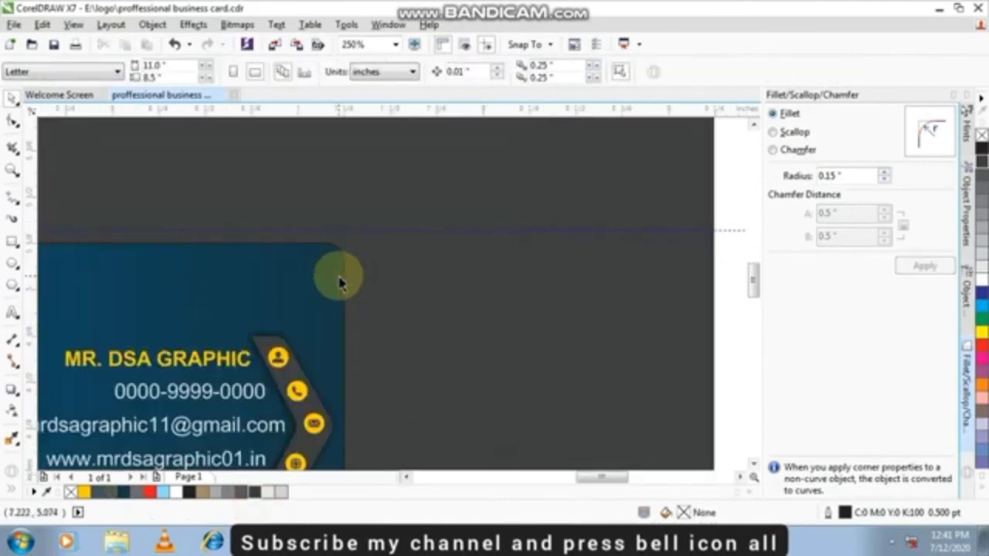
left_click(338, 275)
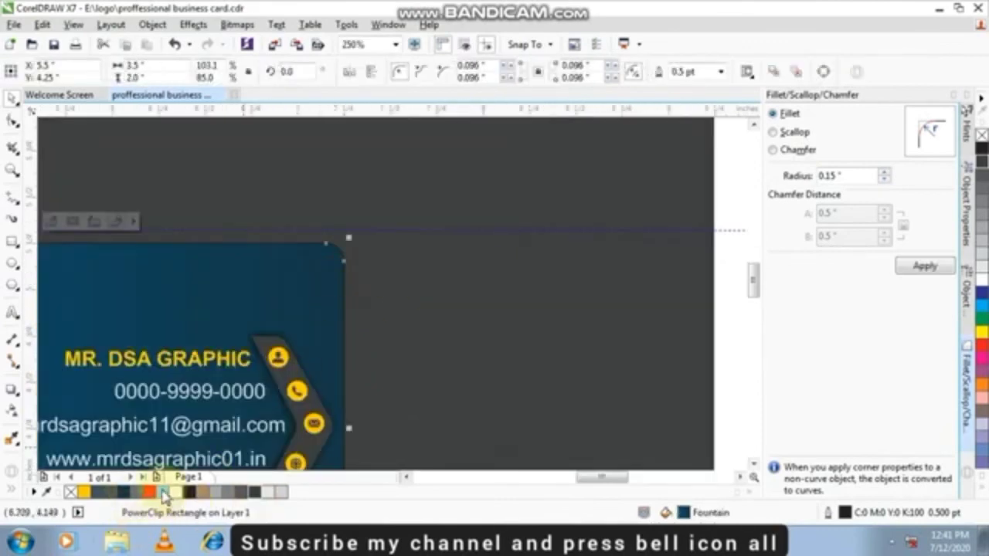
right_click(164, 493)
scroll(479, 411, "down", 2)
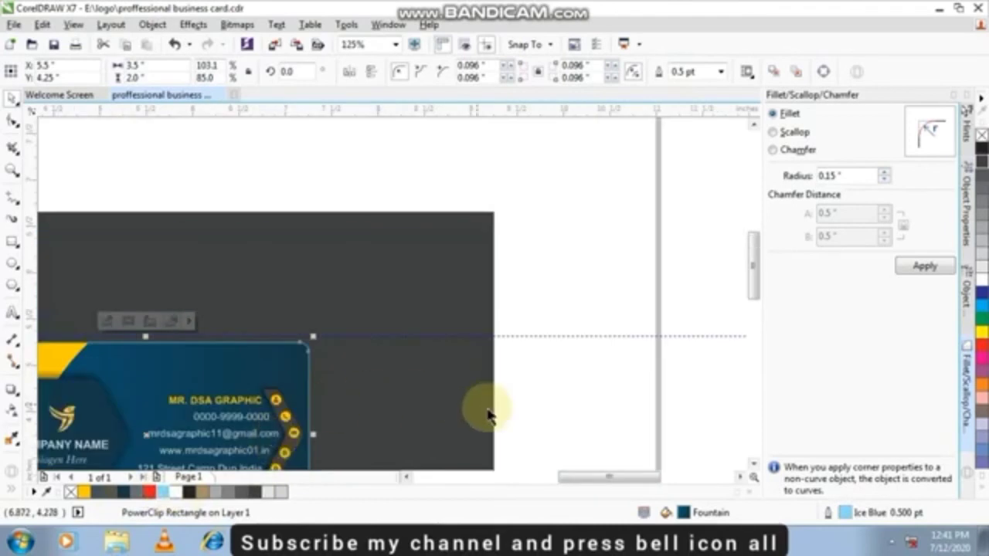
left_click(551, 410)
key("F4")
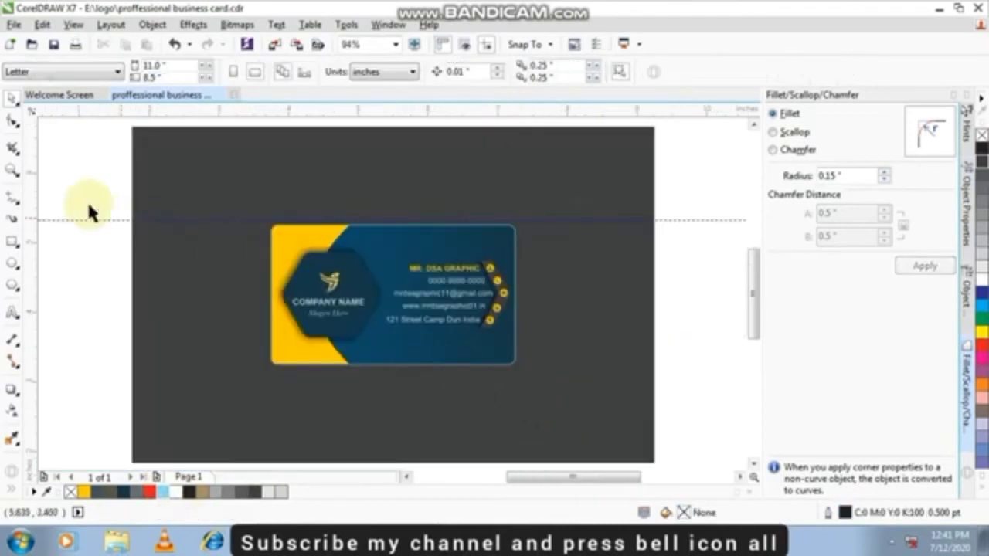